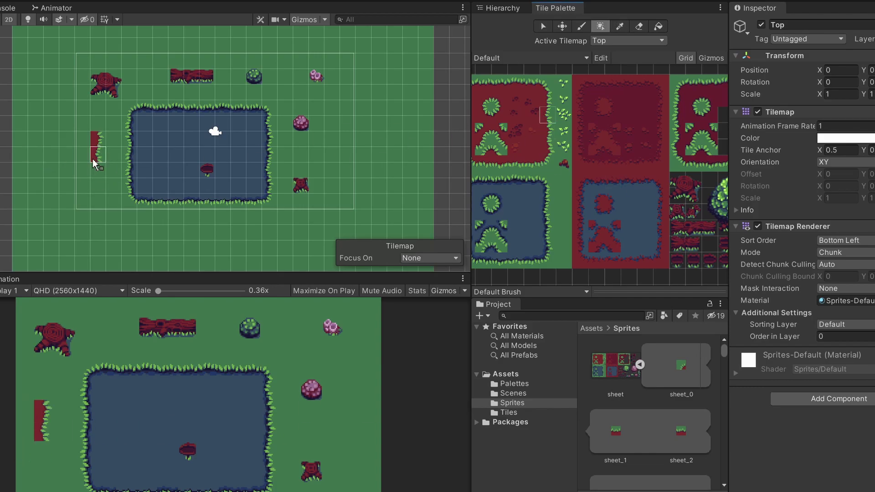
- Paint the right, top and bottom grass-edge tiles of a red ground patch west of the pond on the Top tilemap
{"action": "left_click", "coordinate": [97, 169]}
{"action": "left_click", "coordinate": [97, 185]}
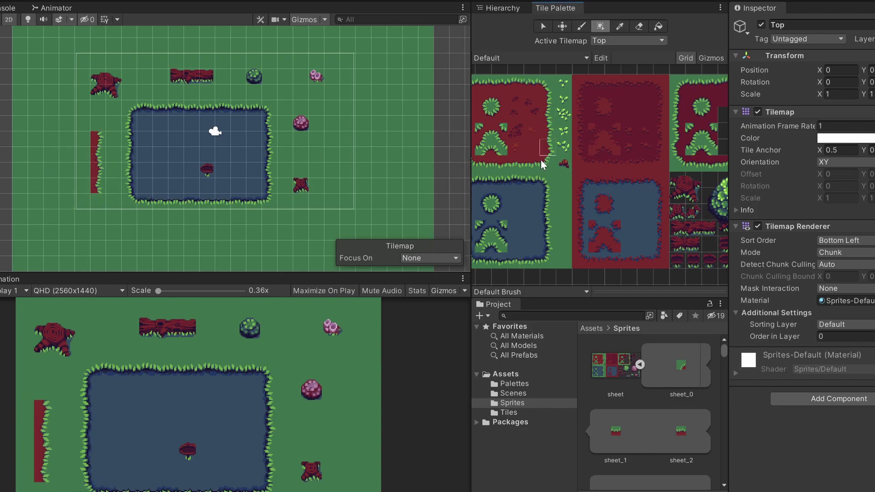
{"action": "left_click", "coordinate": [97, 200]}
{"action": "left_click", "coordinate": [532, 83]}
{"action": "left_click", "coordinate": [87, 128]}
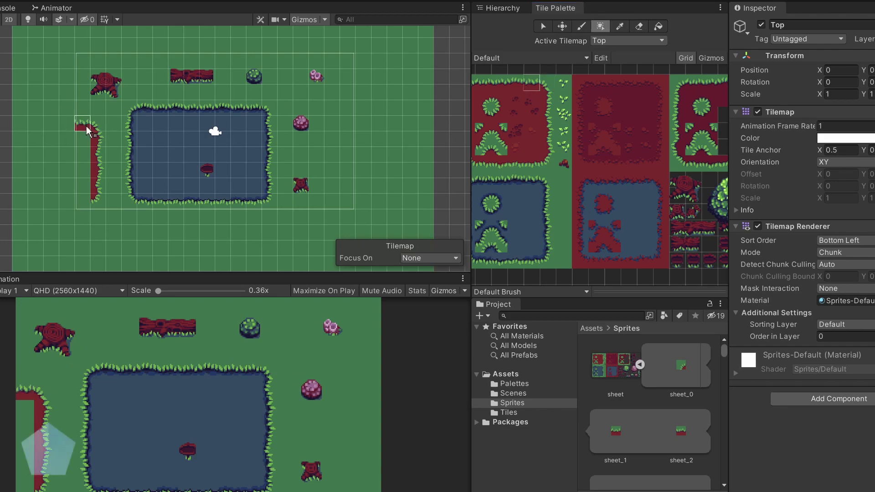
{"action": "left_click", "coordinate": [515, 163]}
{"action": "left_click", "coordinate": [83, 200]}
- Fill the interior of the red ground patch with plain red tiles and place two detailed ground tiles on it
{"action": "left_click", "coordinate": [532, 147]}
{"action": "left_click_drag", "start_coordinate": [83, 144], "coordinate": [83, 184]}
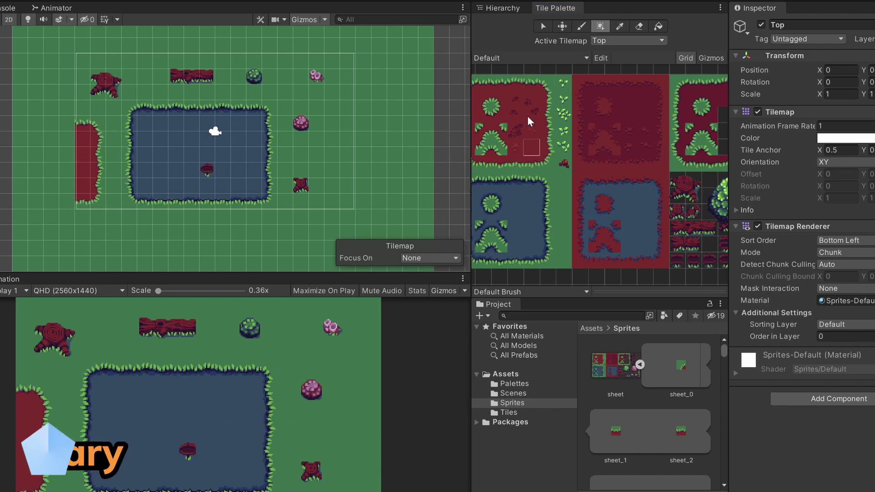
{"action": "left_click", "coordinate": [514, 99]}
{"action": "left_click", "coordinate": [83, 138]}
{"action": "left_click", "coordinate": [83, 170]}
{"action": "scroll", "coordinate": [635, 232], "scroll_direction": "down", "scroll_amount": 1}
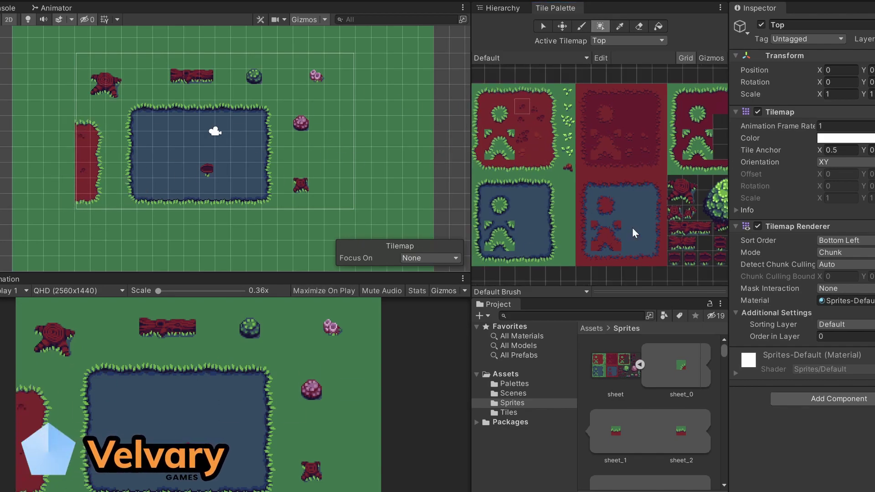
{"action": "middle_click_drag", "start_coordinate": [710, 184], "coordinate": [619, 163]}
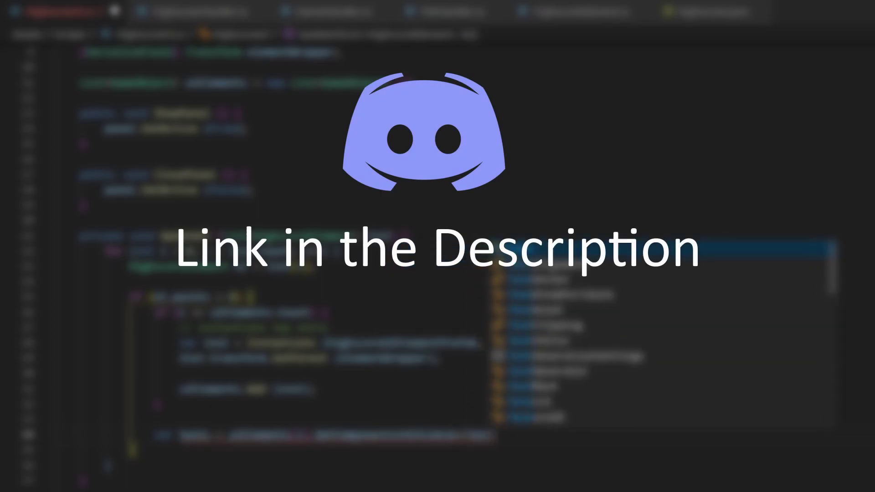
{"action": "type", "text": "> ();"}
{"action": "left_click", "coordinate": [112, 465]}
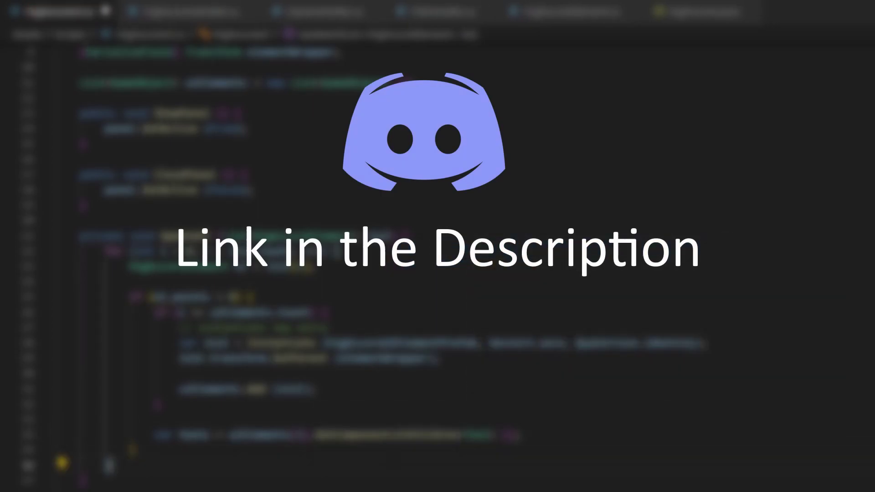
{"action": "scroll", "coordinate": [319, 265], "scroll_direction": "up", "scroll_amount": 3}
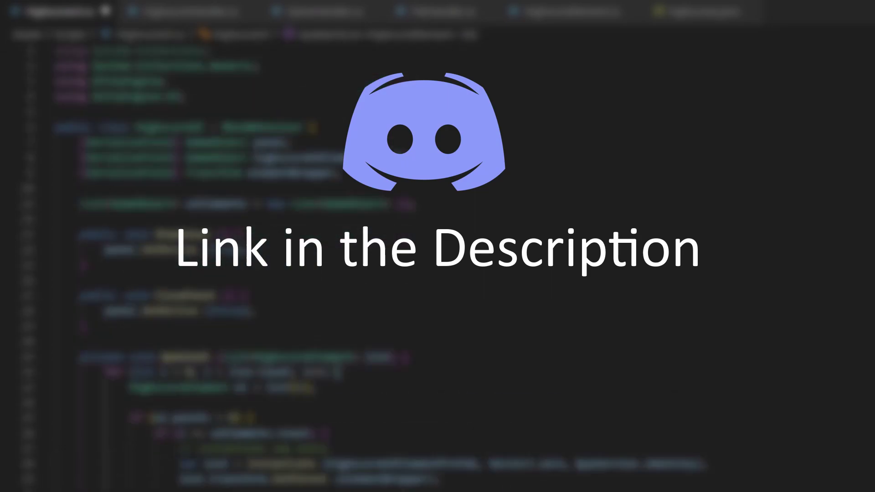
{"action": "left_click_drag", "start_coordinate": [185, 97], "coordinate": [45, 102]}
{"action": "left_click", "coordinate": [240, 233]}
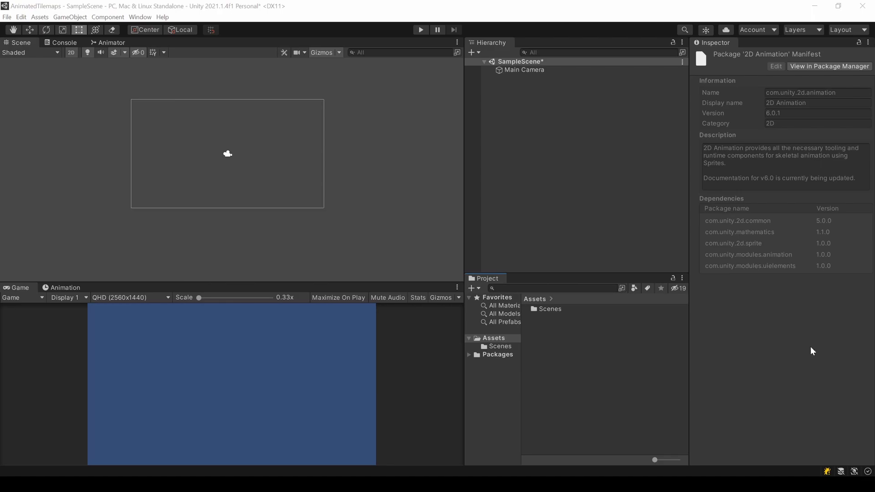
- Open the Package Manager, show the Unity Registry packages and select 2D Tilemap Extras
{"action": "left_click", "coordinate": [130, 17]}
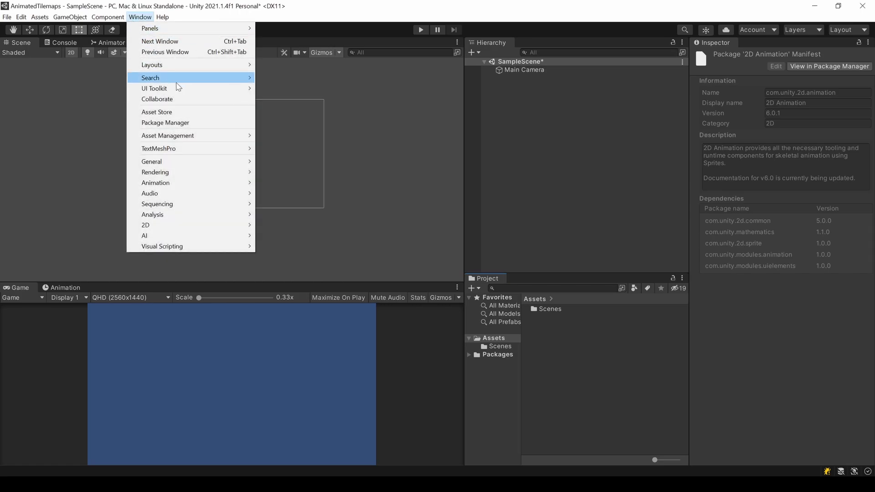
{"action": "left_click", "coordinate": [190, 120]}
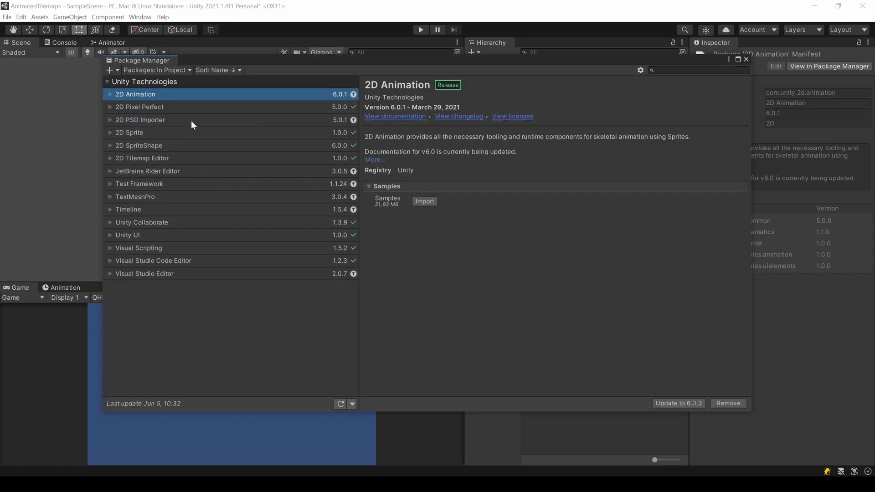
{"action": "left_click", "coordinate": [179, 73]}
{"action": "left_click", "coordinate": [173, 84]}
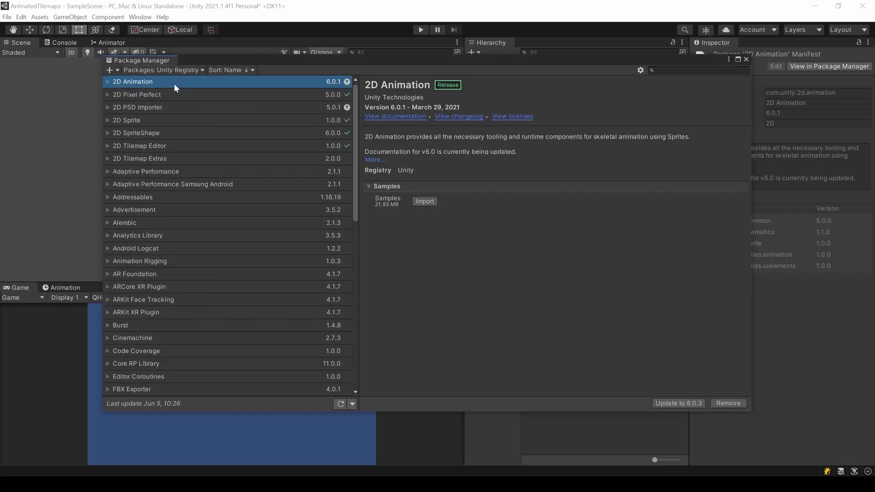
{"action": "left_click", "coordinate": [172, 160]}
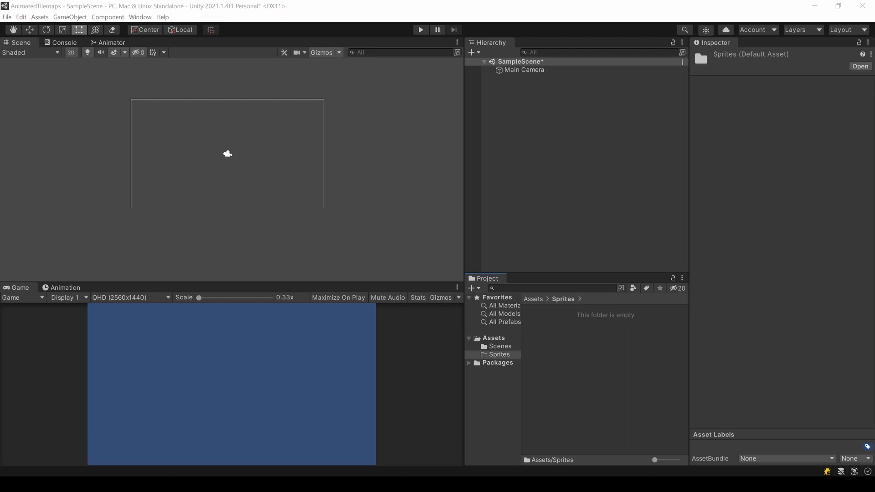
- Add the Waves sprite sheet to the Sprites folder and apply Multiple sprite mode, Point (no filter) filtering and no compression
{"action": "left_click_drag", "start_coordinate": [615, 328], "coordinate": [545, 325]}
{"action": "left_click", "coordinate": [543, 310]}
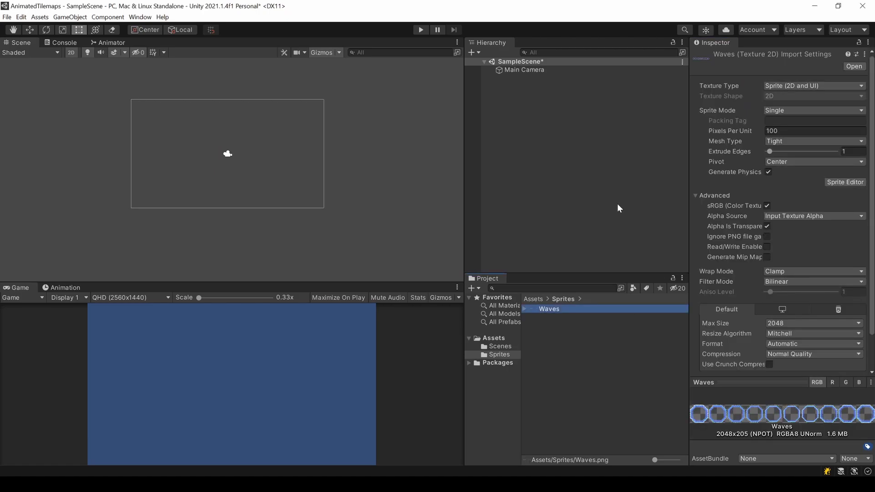
{"action": "left_click", "coordinate": [777, 111]}
{"action": "left_click", "coordinate": [785, 129]}
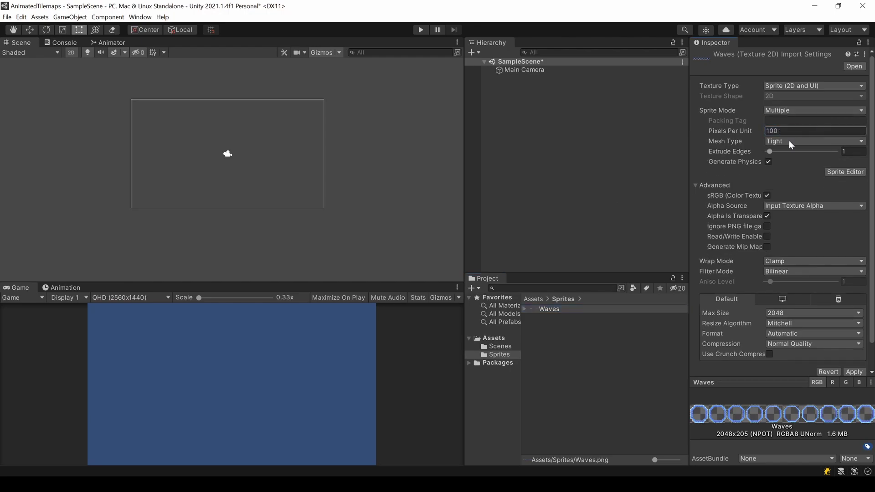
{"action": "left_click", "coordinate": [793, 271]}
{"action": "left_click", "coordinate": [791, 282]}
{"action": "left_click", "coordinate": [791, 345]}
{"action": "left_click", "coordinate": [789, 358]}
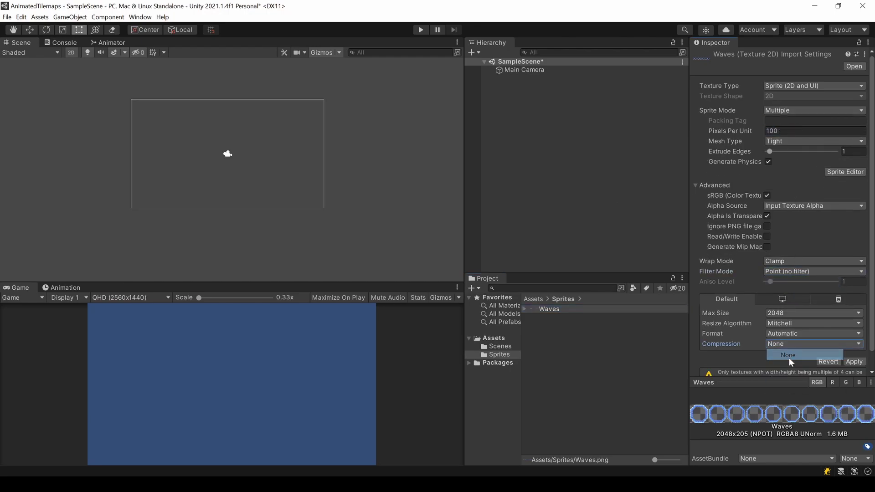
{"action": "left_click", "coordinate": [854, 362]}
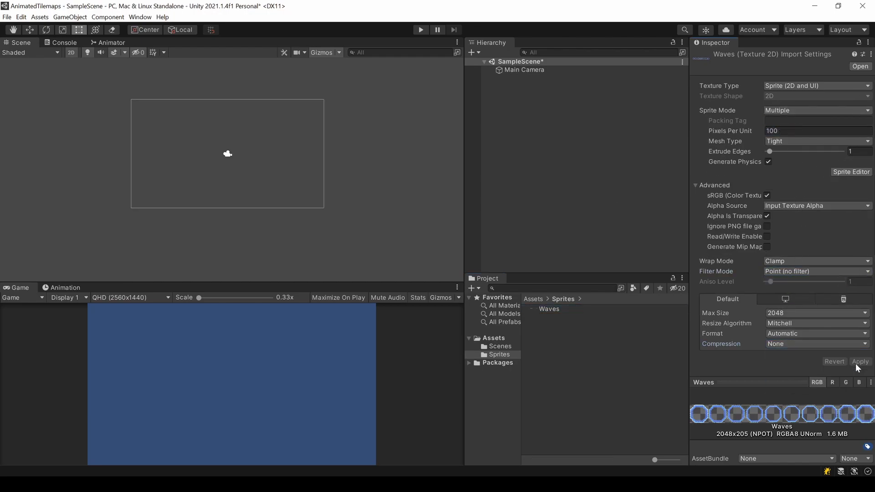
- Slice the Waves sheet into a grid of 64 × 64 pixel cells and set its pixels per unit to 64
{"action": "left_click", "coordinate": [844, 172]}
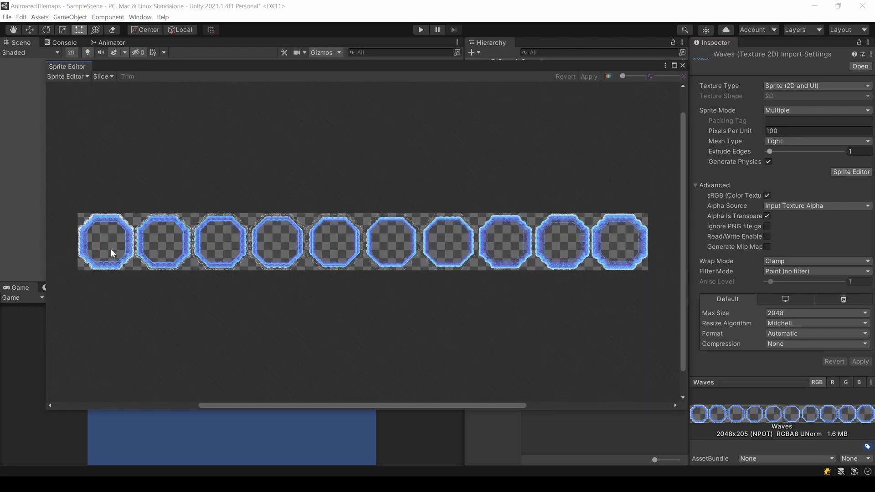
{"action": "scroll", "coordinate": [112, 254], "scroll_direction": "up", "scroll_amount": 5}
{"action": "left_click", "coordinate": [102, 77]}
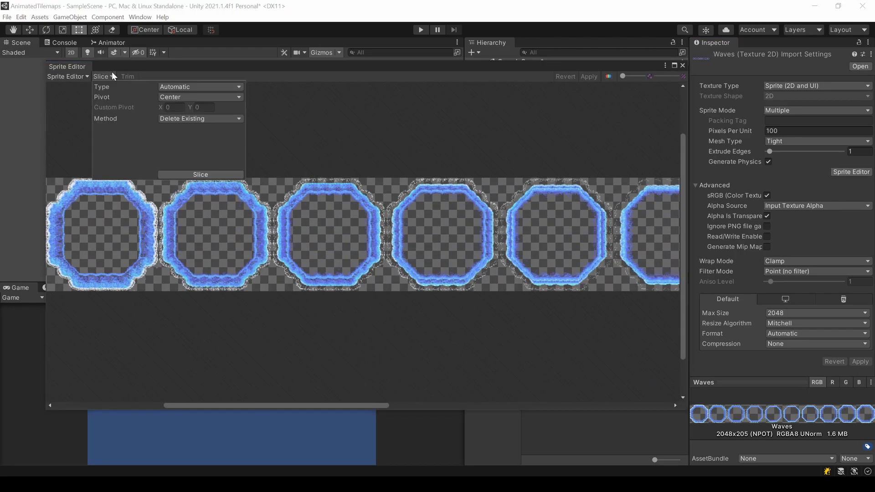
{"action": "left_click", "coordinate": [192, 88]}
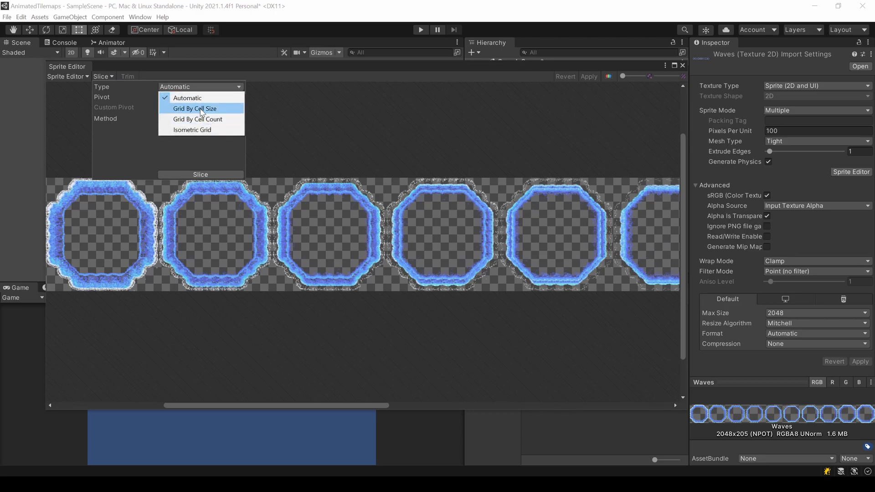
{"action": "left_click", "coordinate": [202, 111]}
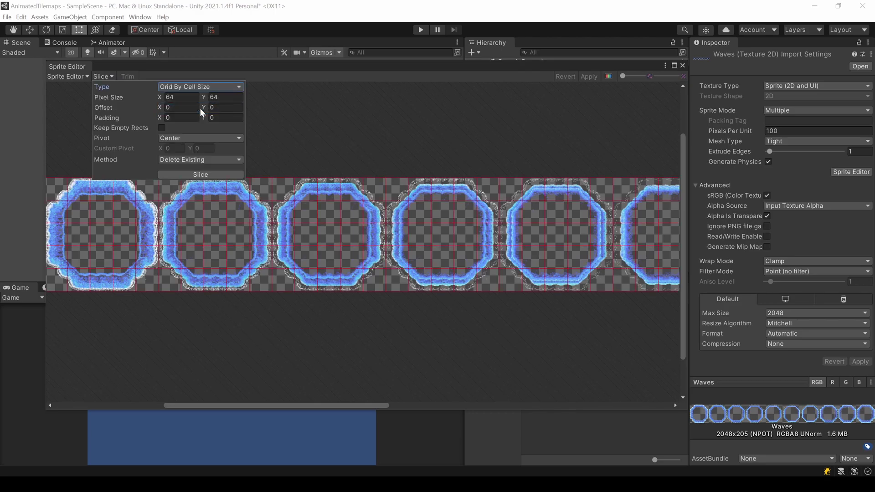
{"action": "left_click", "coordinate": [199, 175]}
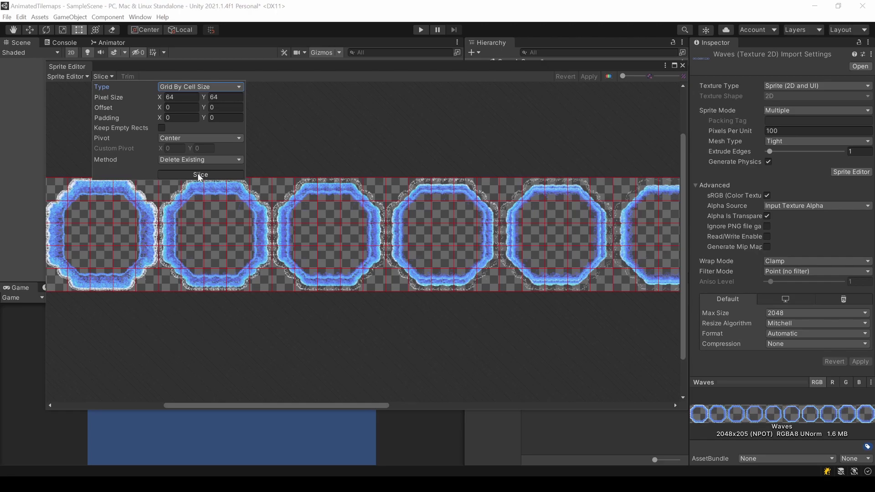
{"action": "left_click", "coordinate": [585, 76]}
{"action": "left_click", "coordinate": [682, 65]}
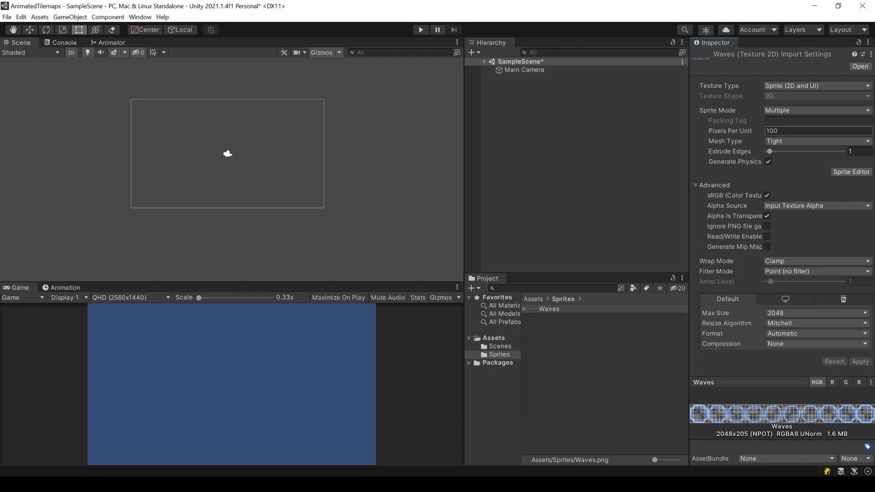
{"action": "type", "text": "64"}
{"action": "left_click", "coordinate": [857, 361]}
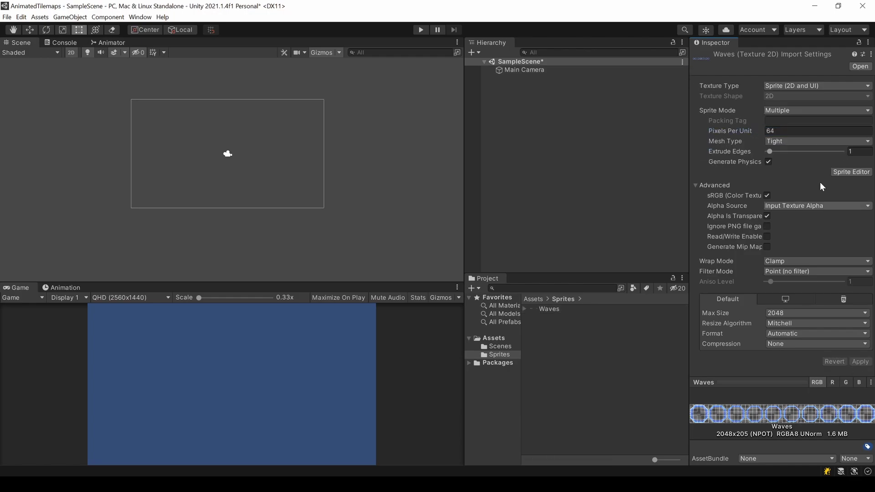
- Create a folder named Tiles in Assets and open it
{"action": "left_click", "coordinate": [493, 338]}
{"action": "right_click", "coordinate": [553, 359]}
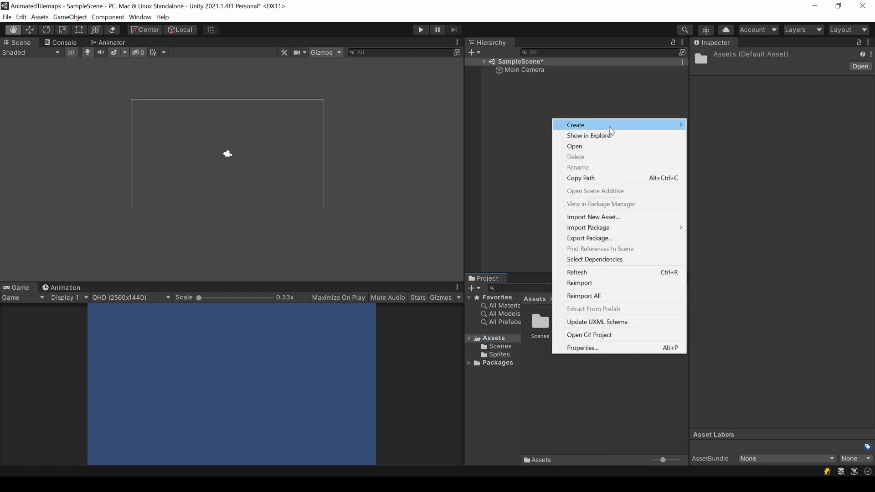
{"action": "mouse_move", "coordinate": [609, 129]}
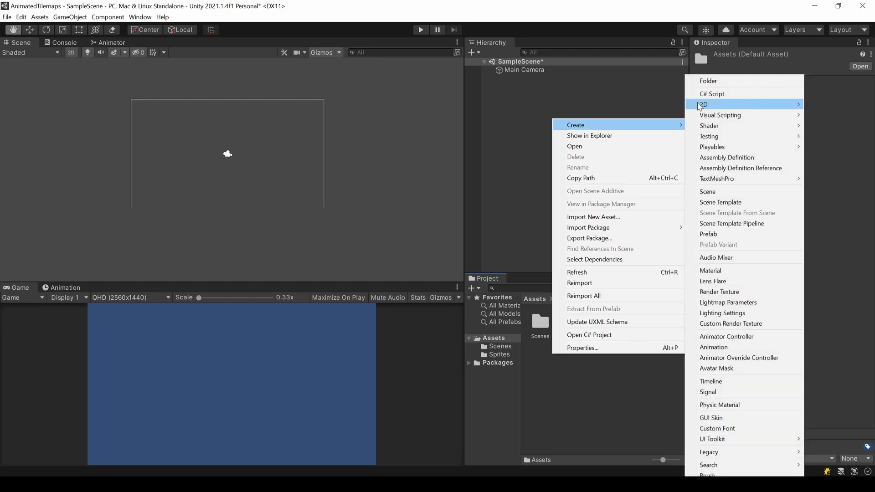
{"action": "left_click", "coordinate": [722, 86]}
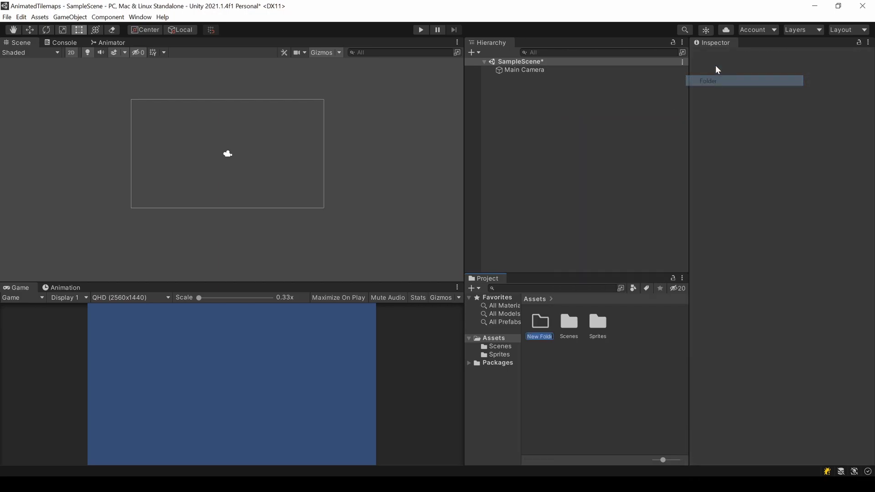
{"action": "type", "text": "Tiles"}
{"action": "key", "text": "Return"}
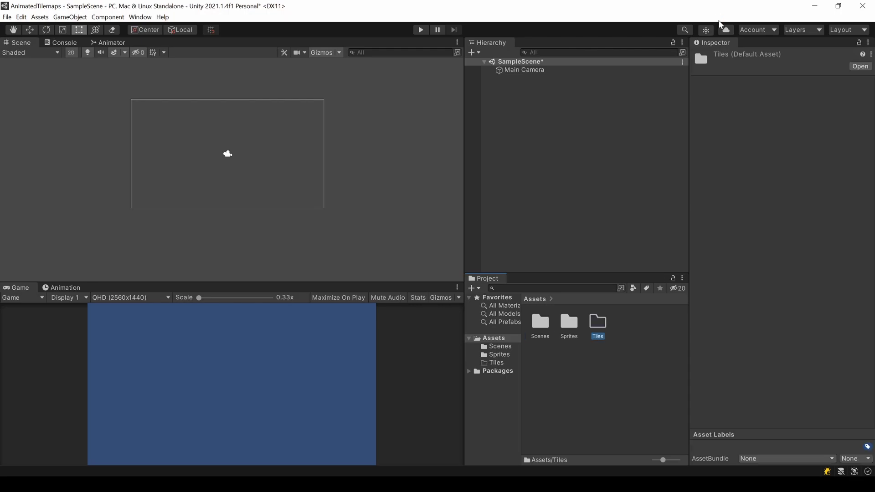
{"action": "key", "text": "Return"}
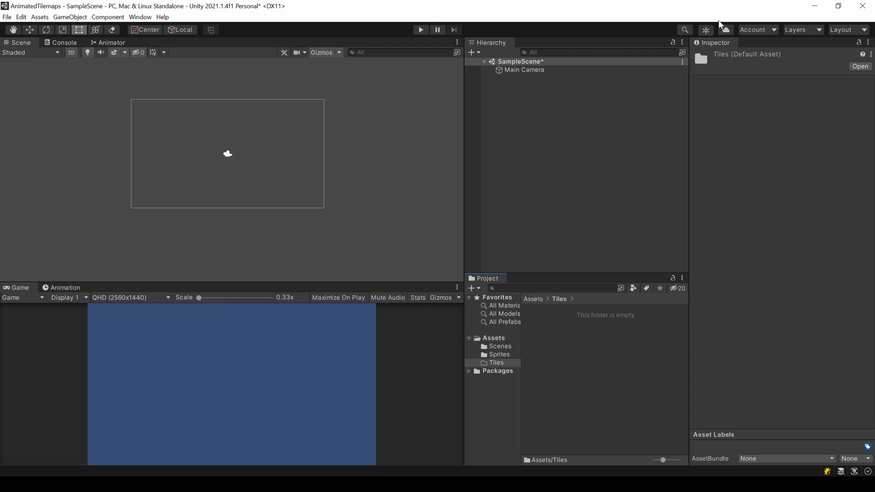
- Create an Animated Tile asset named Wave in the Tiles folder
{"action": "right_click", "coordinate": [572, 323]}
{"action": "mouse_move", "coordinate": [684, 101]}
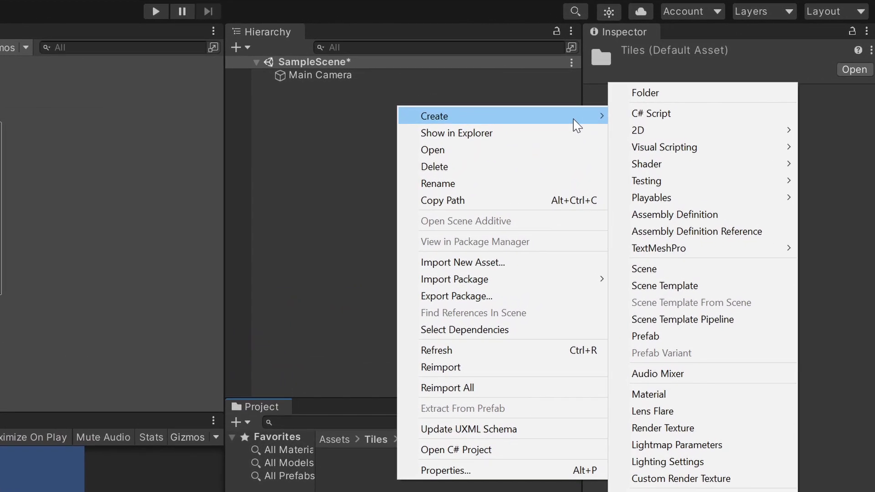
{"action": "mouse_move", "coordinate": [635, 130]}
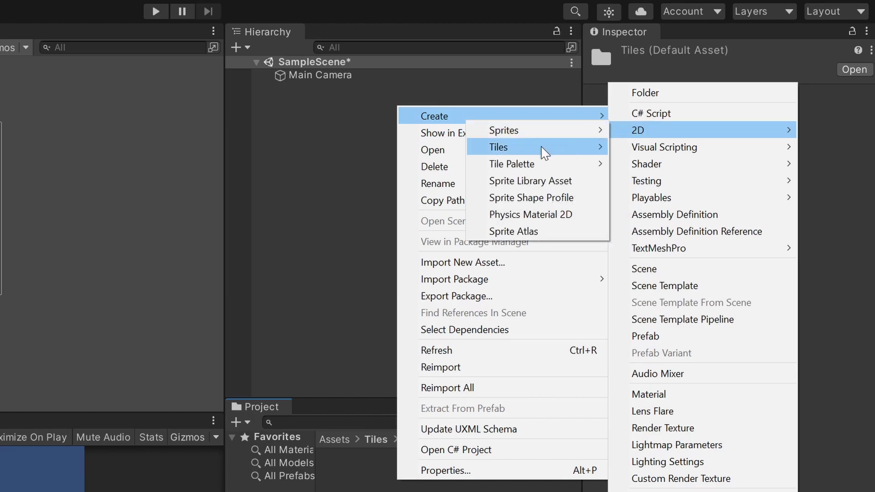
{"action": "mouse_move", "coordinate": [542, 150]}
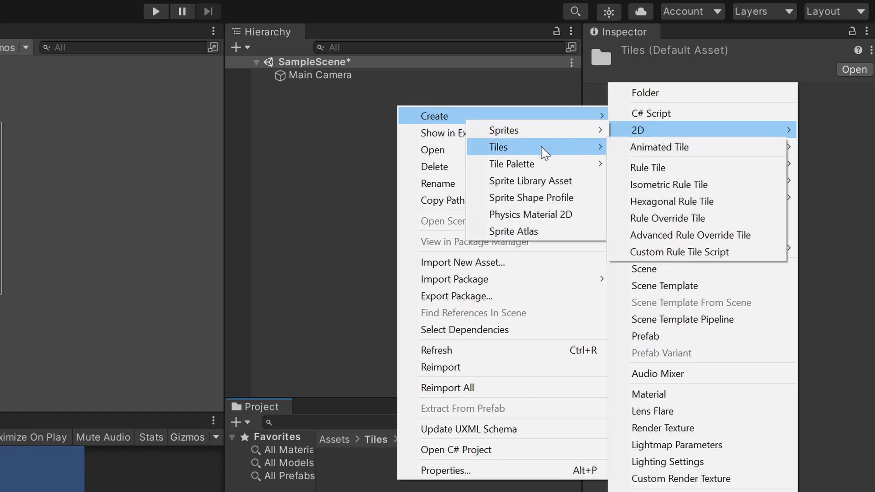
{"action": "left_click", "coordinate": [696, 147]}
{"action": "type", "text": "W"}
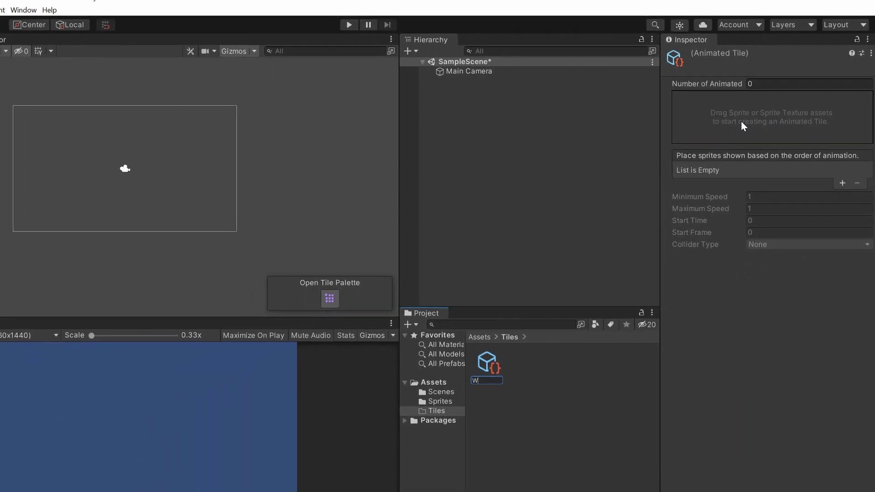
{"action": "type", "text": "av"}
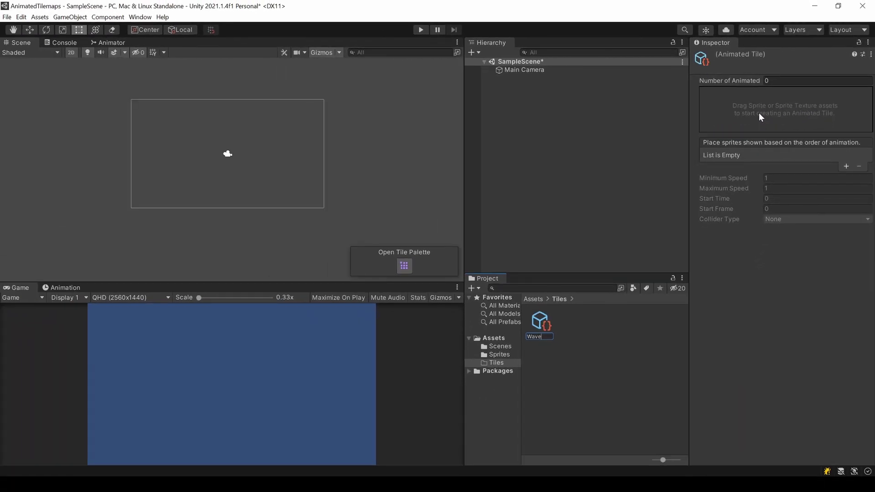
{"action": "type", "text": "e"}
{"action": "key", "text": "Return"}
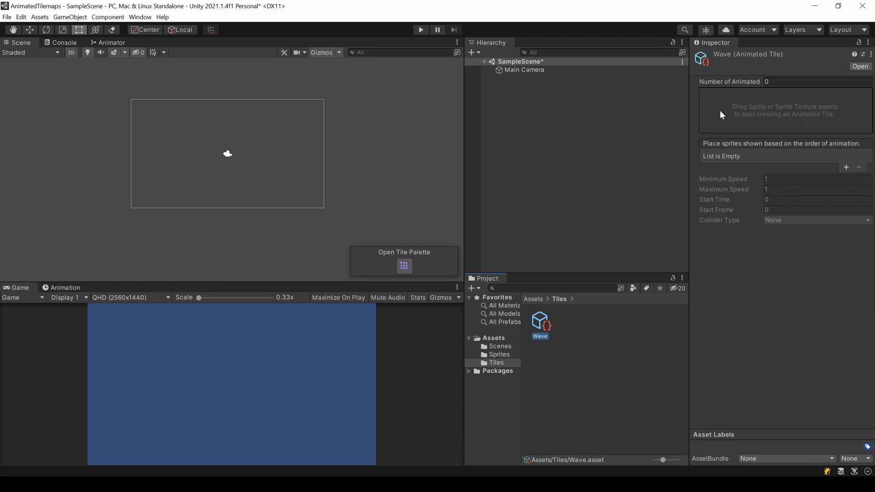
- Lock the Inspector on the Wave tile and dock a second Inspector below it
{"action": "left_click", "coordinate": [861, 42]}
{"action": "left_click", "coordinate": [868, 42]}
{"action": "mouse_move", "coordinate": [793, 148]}
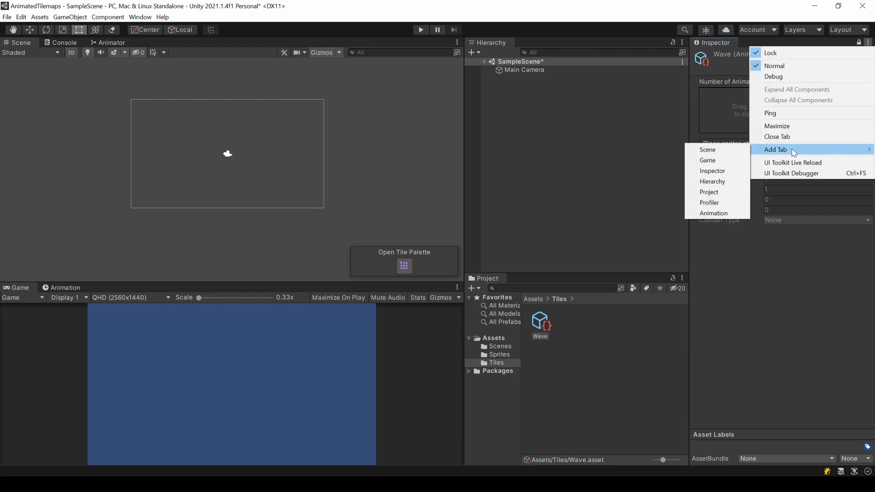
{"action": "left_click", "coordinate": [730, 171]}
{"action": "left_click_drag", "start_coordinate": [764, 42], "coordinate": [743, 281]}
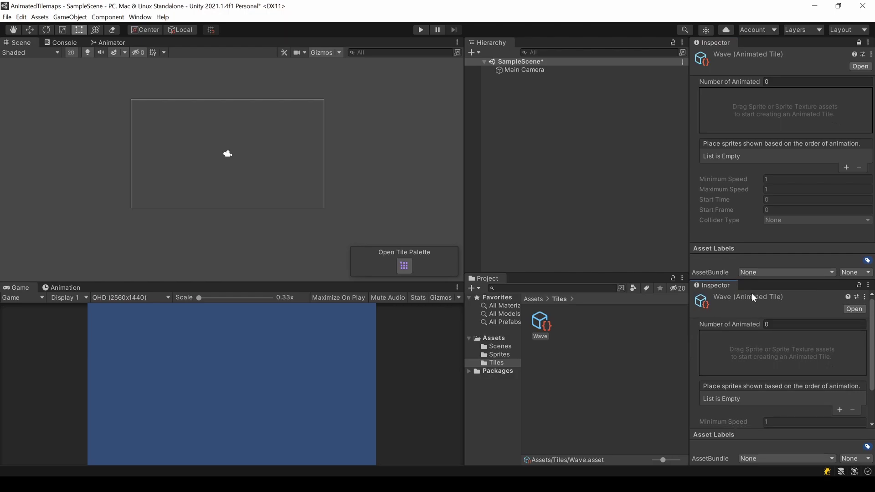
- Show the Waves sheet in the Sprites folder and set the Wave tile's number of animated sprites to 10
{"action": "left_click", "coordinate": [492, 355]}
{"action": "left_click", "coordinate": [542, 324]}
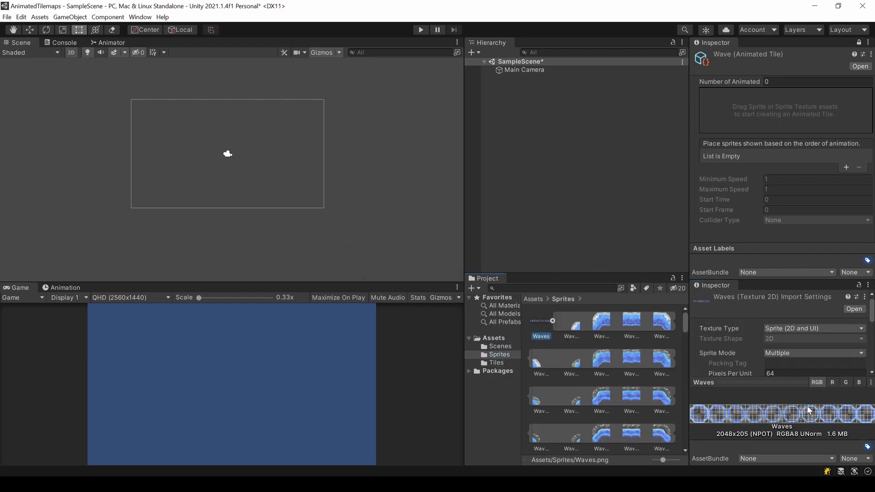
{"action": "left_click", "coordinate": [762, 82]}
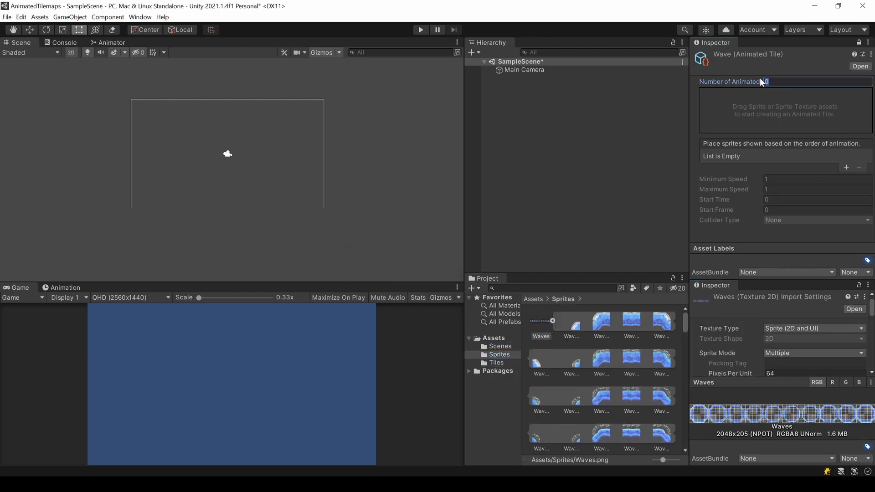
{"action": "key", "text": "Return"}
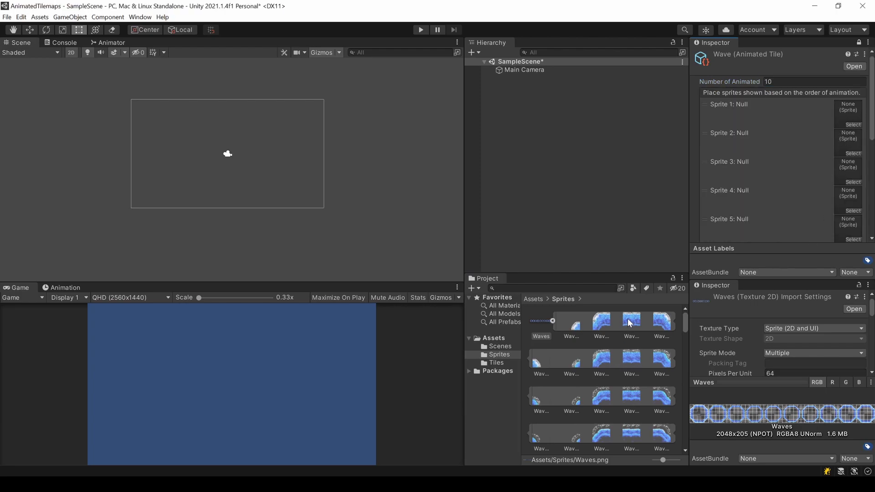
- Fill the Wave tile's ten sprite slots in order with every fifth sliced sprite, from Waves_2 through Waves_47
{"action": "left_click_drag", "start_coordinate": [629, 323], "coordinate": [861, 122]}
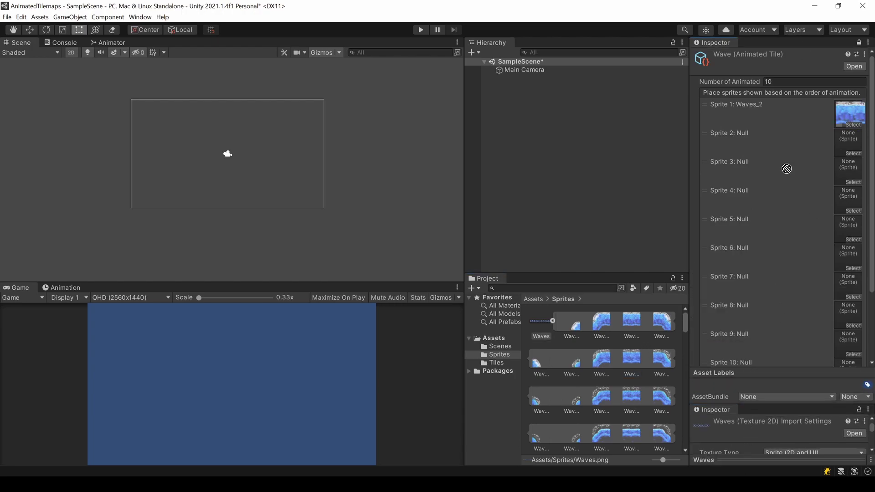
{"action": "left_click_drag", "start_coordinate": [787, 168], "coordinate": [846, 143]}
{"action": "left_click_drag", "start_coordinate": [660, 461], "coordinate": [663, 460]}
{"action": "left_click_drag", "start_coordinate": [632, 389], "coordinate": [848, 172]}
{"action": "left_click_drag", "start_coordinate": [632, 432], "coordinate": [850, 200]}
{"action": "scroll", "coordinate": [631, 373], "scroll_direction": "down", "scroll_amount": 4}
{"action": "left_click_drag", "start_coordinate": [632, 374], "coordinate": [850, 227]}
{"action": "left_click_drag", "start_coordinate": [631, 412], "coordinate": [856, 255]}
{"action": "scroll", "coordinate": [632, 407], "scroll_direction": "down", "scroll_amount": 3}
{"action": "left_click_drag", "start_coordinate": [633, 364], "coordinate": [850, 285]}
{"action": "left_click_drag", "start_coordinate": [629, 402], "coordinate": [850, 284]}
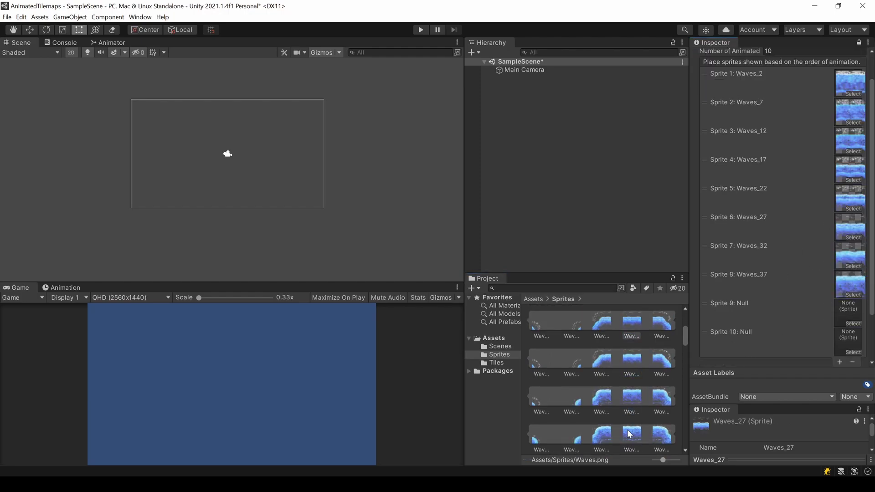
{"action": "left_click_drag", "start_coordinate": [629, 433], "coordinate": [850, 255]}
{"action": "scroll", "coordinate": [631, 388], "scroll_direction": "down", "scroll_amount": 5}
{"action": "left_click_drag", "start_coordinate": [631, 374], "coordinate": [850, 284]}
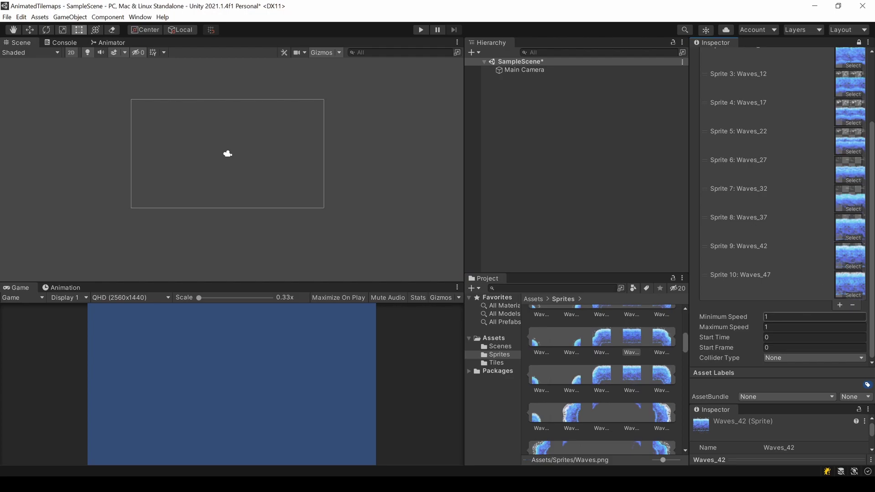
{"action": "scroll", "coordinate": [782, 209], "scroll_direction": "up", "scroll_amount": 4}
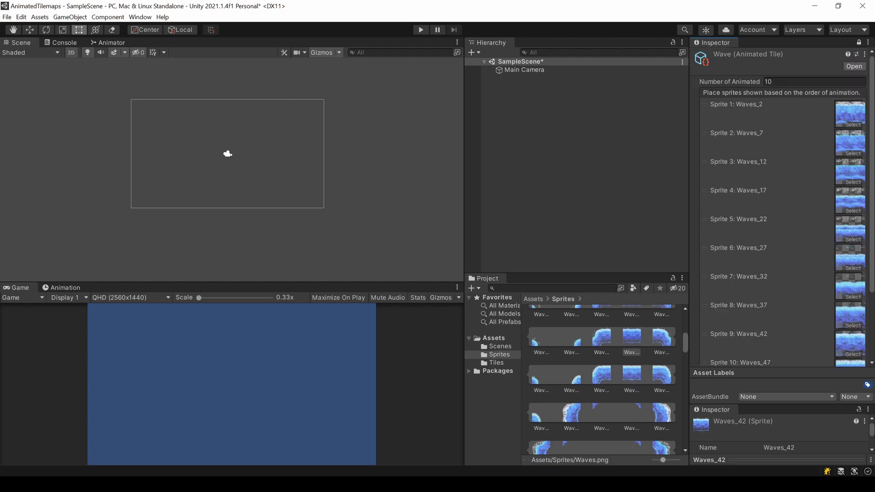
- Add a 2D Tilemap with its parent Grid to the scene
{"action": "right_click", "coordinate": [523, 91]}
{"action": "mouse_move", "coordinate": [585, 276]}
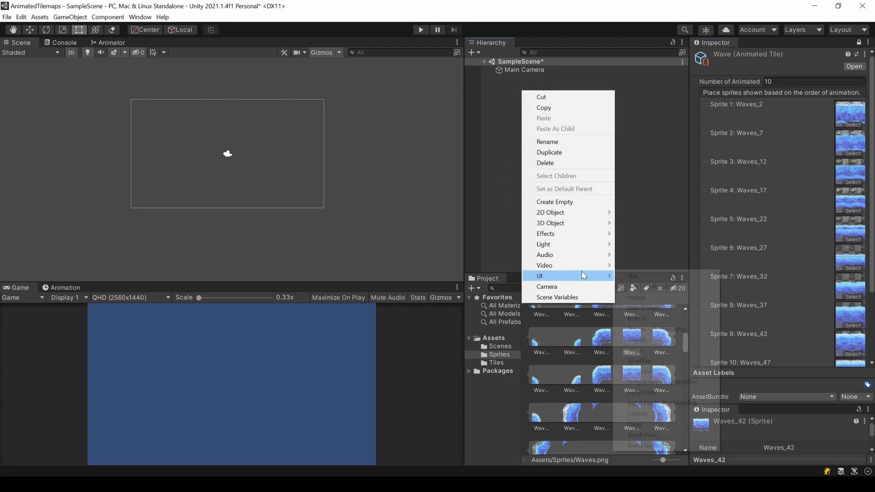
{"action": "mouse_move", "coordinate": [579, 212]}
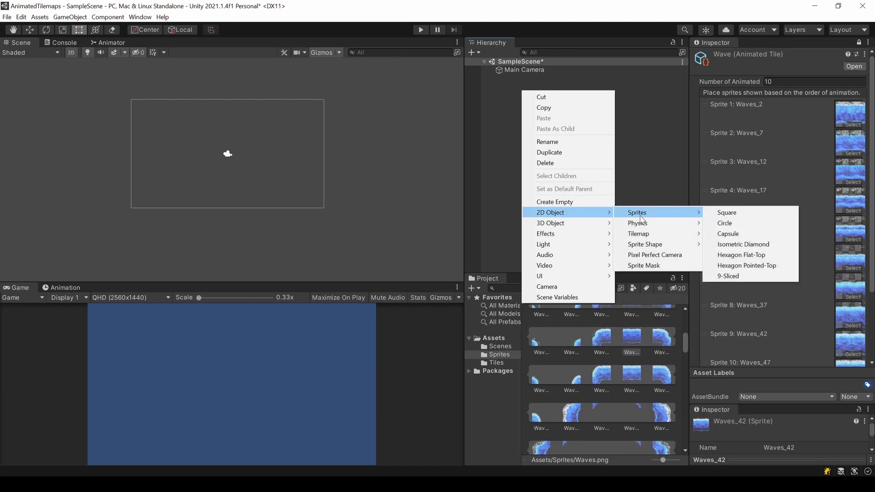
{"action": "mouse_move", "coordinate": [646, 224]}
{"action": "left_click", "coordinate": [722, 233]}
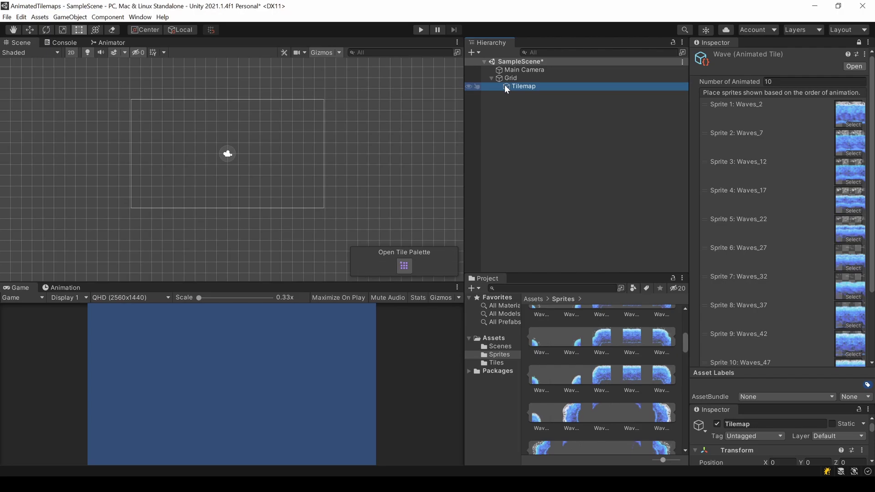
- Dock the Tile Palette beside the Hierarchy and create a palette named New Palette in a new Assets folder named Palettes
{"action": "left_click", "coordinate": [403, 266]}
{"action": "left_click_drag", "start_coordinate": [19, 87], "coordinate": [566, 62]}
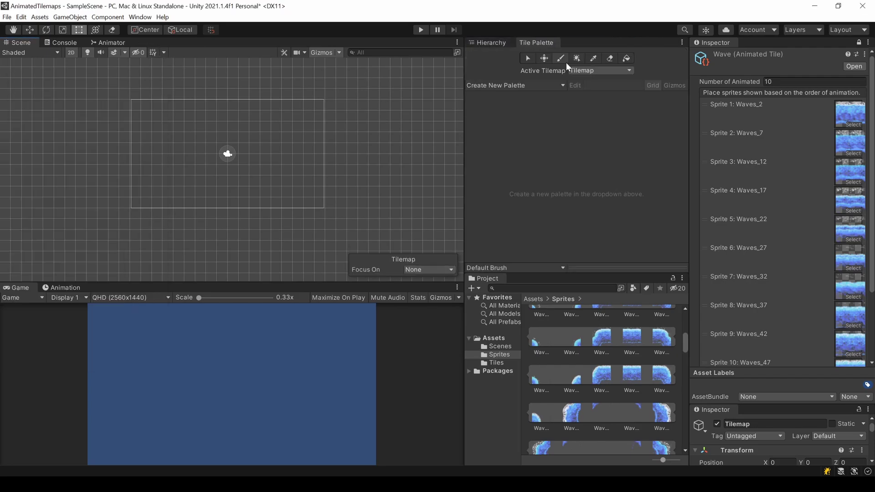
{"action": "left_click", "coordinate": [537, 87]}
{"action": "left_click", "coordinate": [582, 179]}
{"action": "left_click", "coordinate": [46, 47]}
{"action": "right_click", "coordinate": [166, 153]}
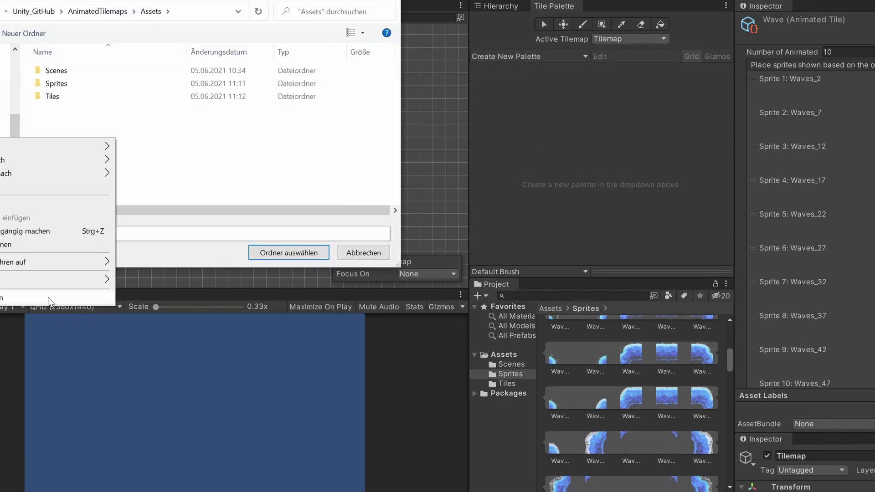
{"action": "mouse_move", "coordinate": [137, 274]}
{"action": "left_click", "coordinate": [182, 273]}
{"action": "type", "text": "Palette"}
{"action": "left_click", "coordinate": [288, 252]}
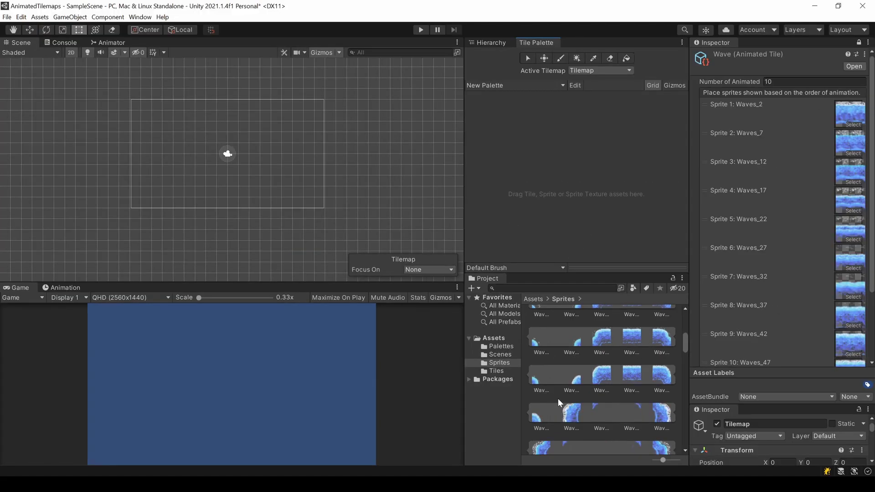
- Add the Wave tile from the Tiles folder to New Palette
{"action": "left_click", "coordinate": [553, 321]}
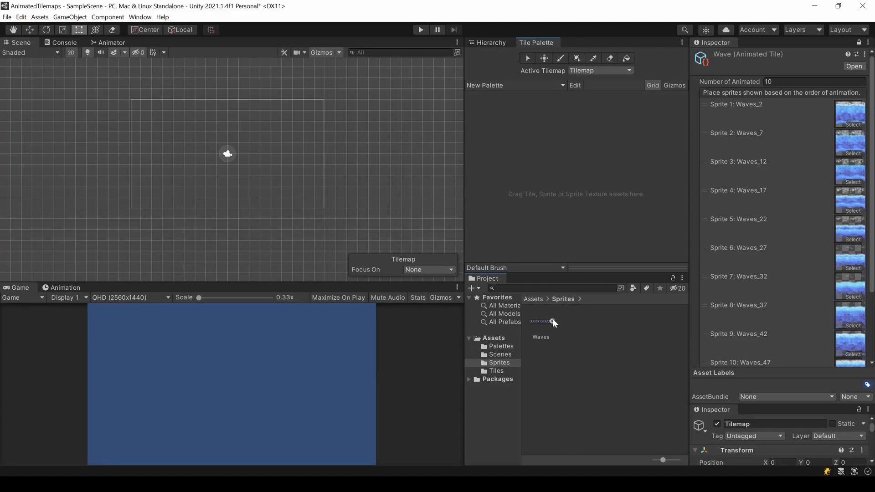
{"action": "left_click", "coordinate": [493, 371]}
{"action": "left_click", "coordinate": [546, 325]}
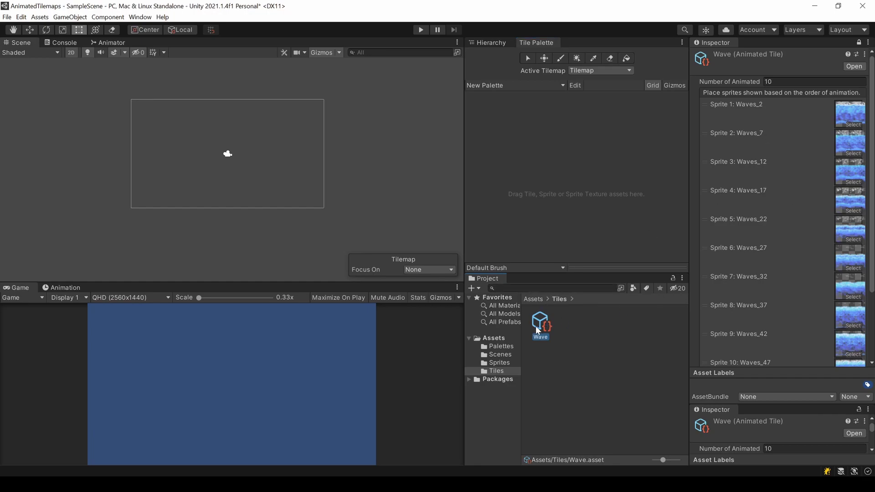
{"action": "left_click_drag", "start_coordinate": [538, 330], "coordinate": [556, 172]}
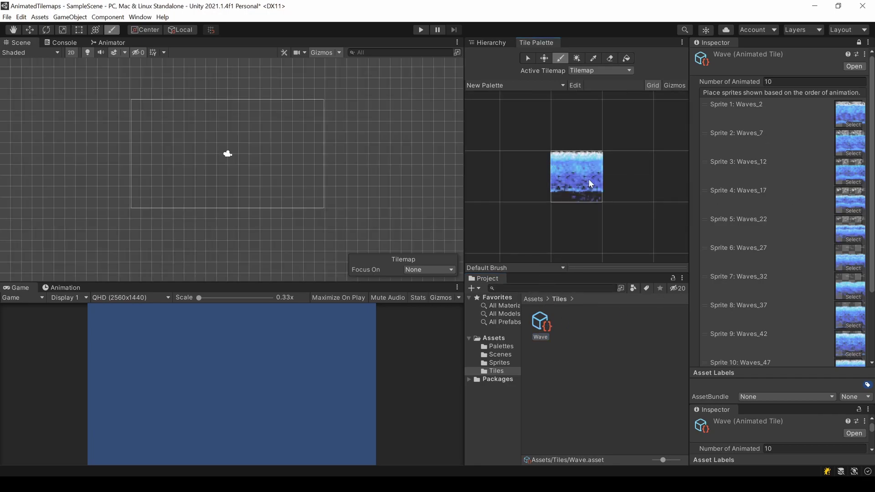
- Paint a horizontal row of Wave tiles in the upper half of the camera frame and preview it in Play mode
{"action": "left_click_drag", "start_coordinate": [157, 137], "coordinate": [307, 138]}
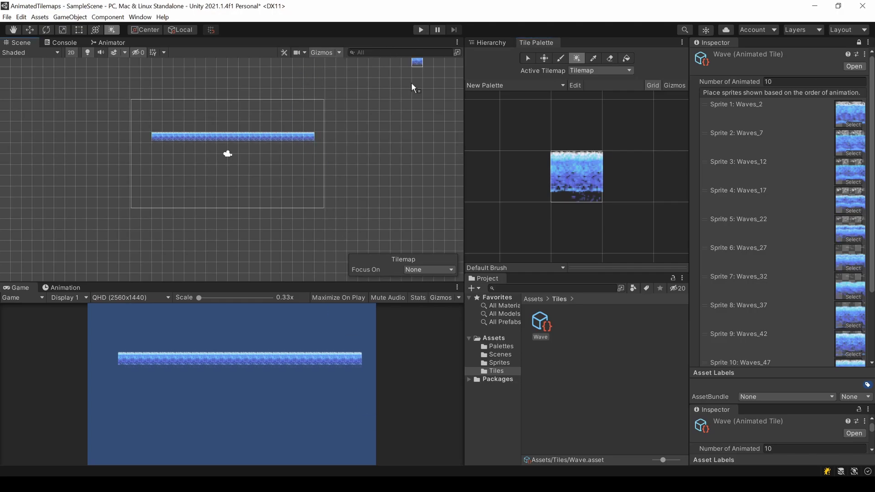
{"action": "left_click_drag", "start_coordinate": [308, 282], "coordinate": [328, 182]}
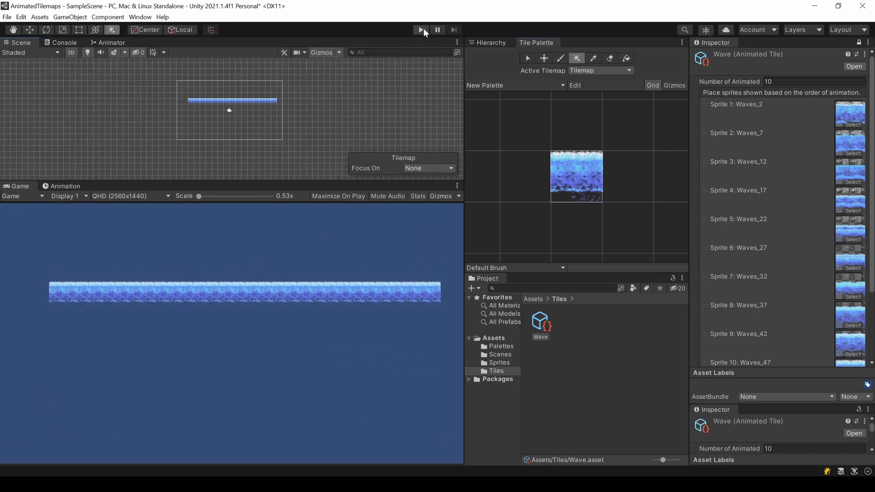
{"action": "left_click", "coordinate": [421, 30]}
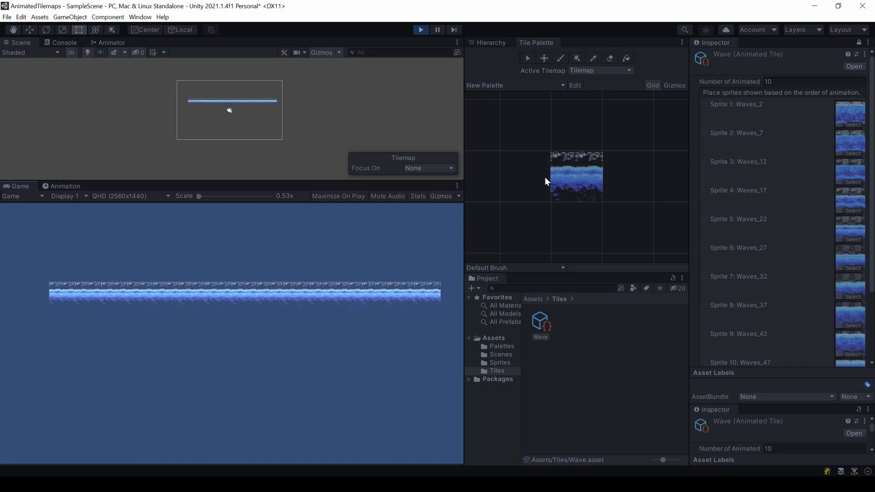
{"action": "left_click", "coordinate": [420, 31]}
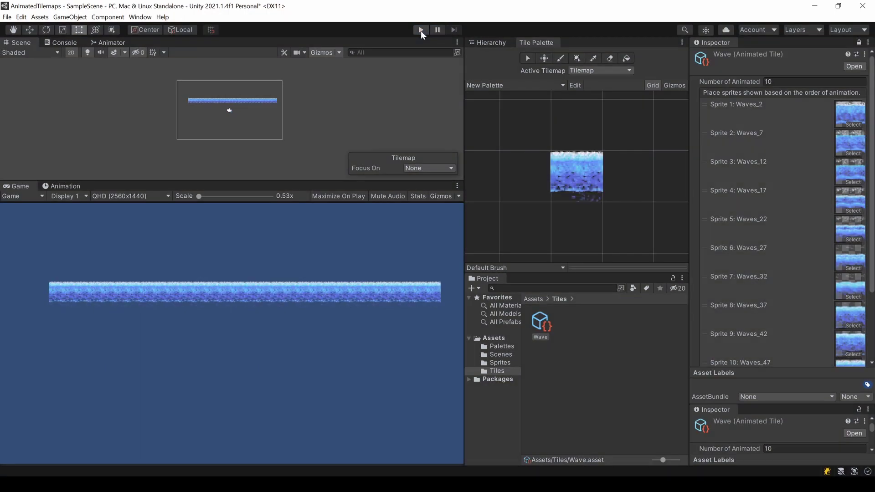
- Set the Wave tile's minimum and maximum speed to 5 and run the scene
{"action": "scroll", "coordinate": [734, 296], "scroll_direction": "down", "scroll_amount": 4}
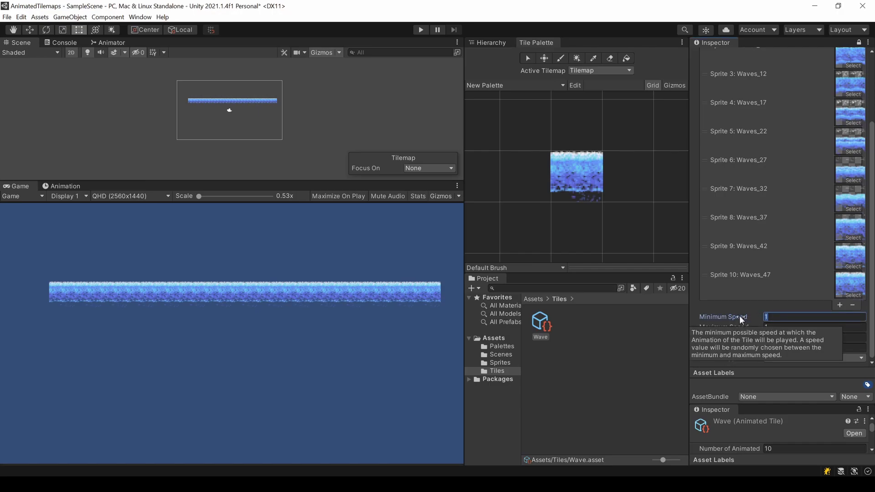
{"action": "type", "text": "5"}
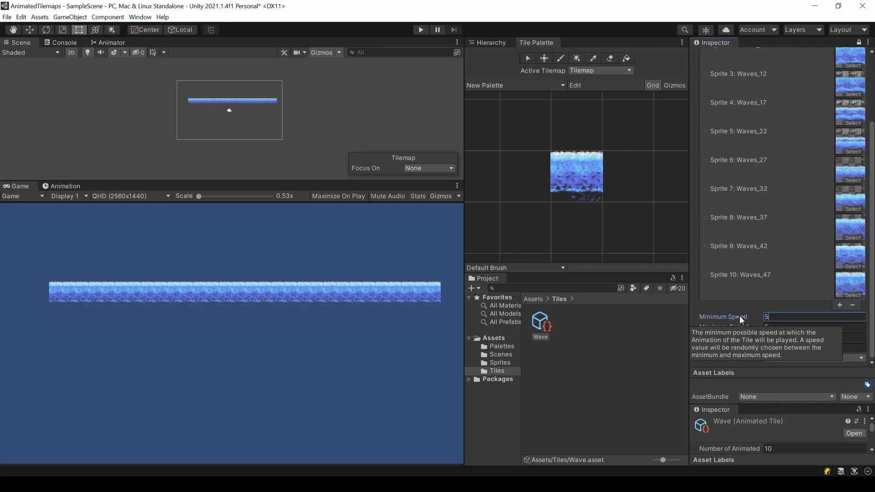
{"action": "left_click", "coordinate": [421, 29]}
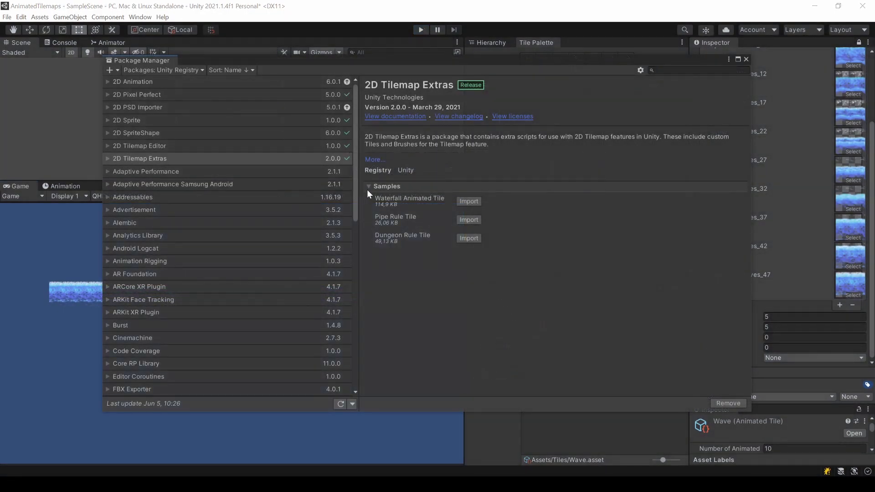
- Import the Waterfall Animated Tile sample of the 2D Tilemap Extras package and close the Package Manager
{"action": "left_click", "coordinate": [371, 189]}
{"action": "left_click", "coordinate": [370, 188]}
{"action": "left_click", "coordinate": [469, 202]}
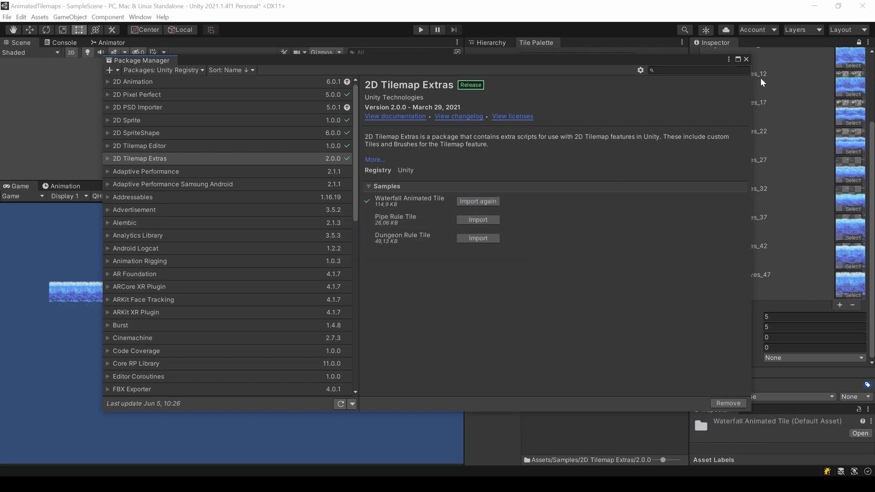
{"action": "left_click", "coordinate": [747, 60]}
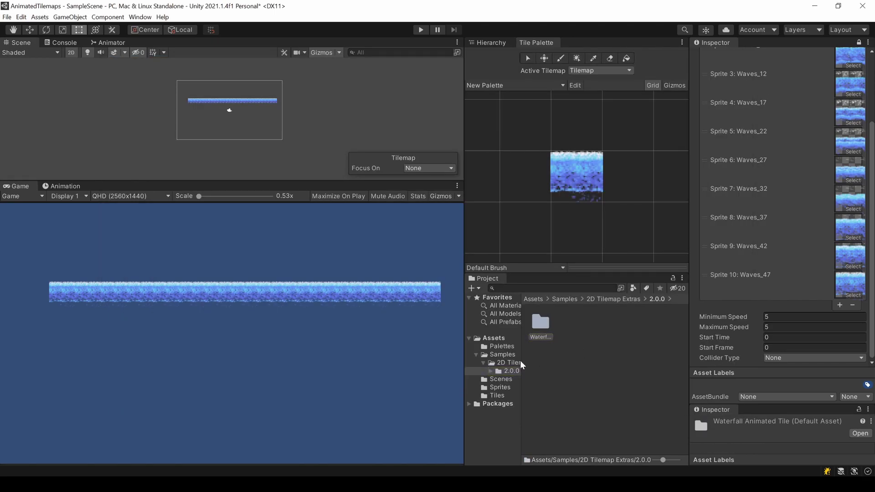
- Open the Waterfall sample's Tiles folder and add the Waterfall tile to the palette below the Wave tile
{"action": "left_click_drag", "start_coordinate": [521, 360], "coordinate": [549, 354]}
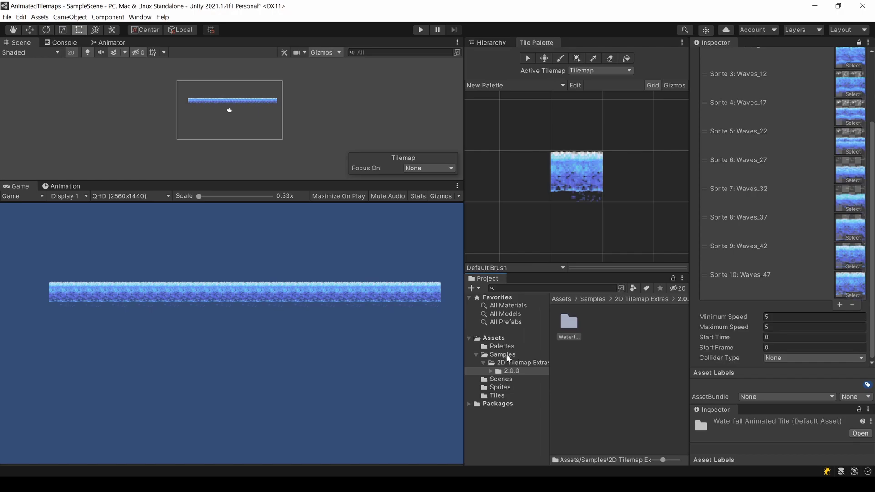
{"action": "double_click", "coordinate": [575, 325]}
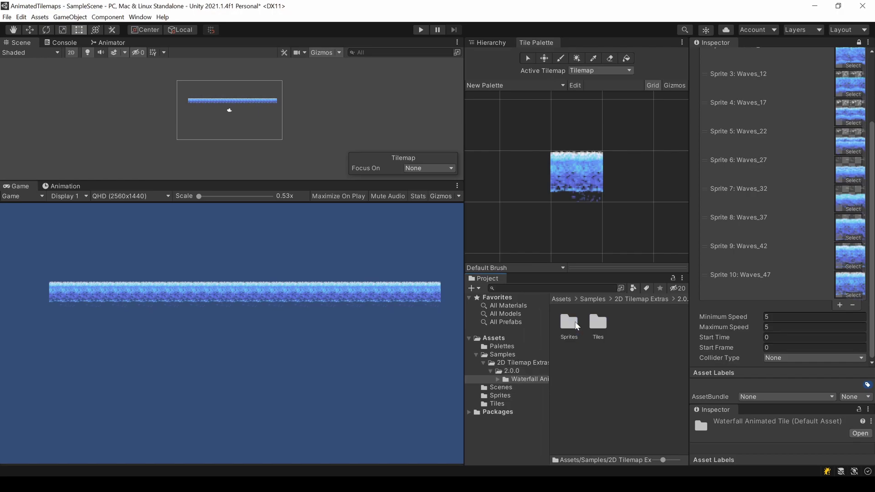
{"action": "double_click", "coordinate": [595, 324]}
{"action": "scroll", "coordinate": [581, 214], "scroll_direction": "down", "scroll_amount": 3}
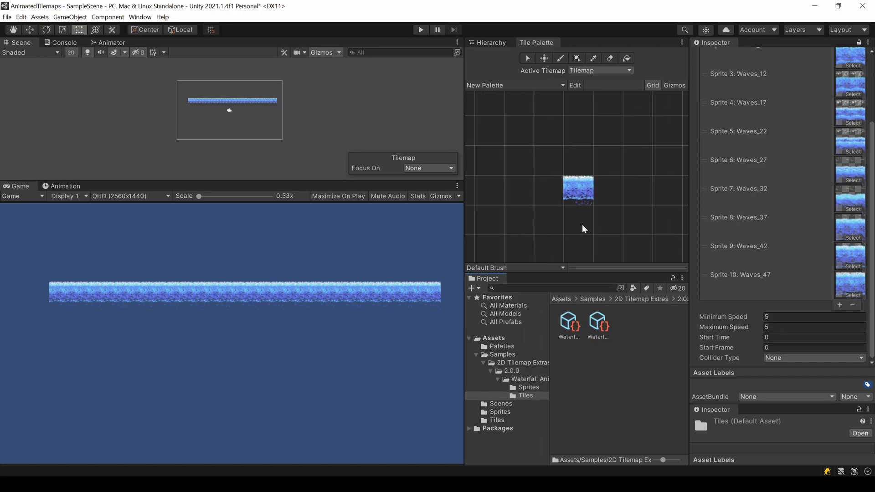
{"action": "middle_click_drag", "start_coordinate": [582, 229], "coordinate": [561, 157]}
{"action": "left_click", "coordinate": [566, 327]}
{"action": "left_click_drag", "start_coordinate": [663, 460], "coordinate": [654, 460]}
{"action": "left_click_drag", "start_coordinate": [579, 309], "coordinate": [559, 175]}
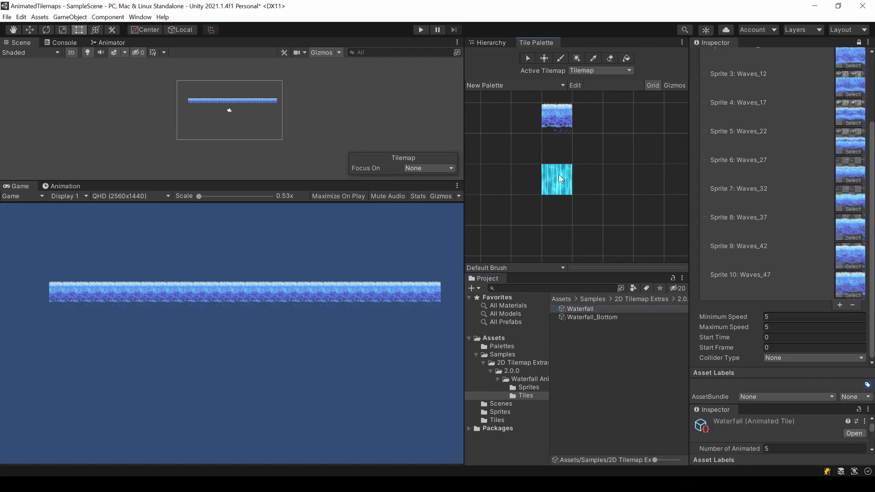
- Paint a rectangular block of Waterfall tiles below the row of waves
{"action": "left_click", "coordinate": [558, 174]}
{"action": "scroll", "coordinate": [215, 116], "scroll_direction": "up", "scroll_amount": 3}
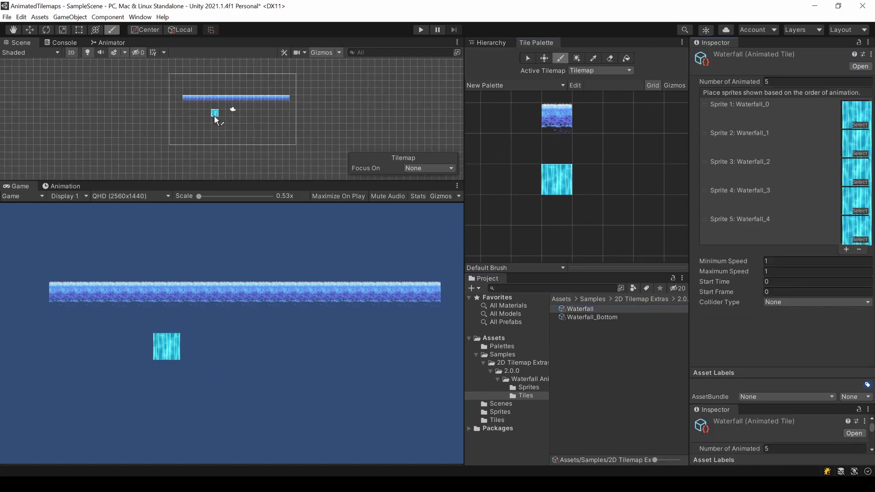
{"action": "mouse_move", "coordinate": [215, 121]}
{"action": "left_mouse_down"}
{"action": "mouse_move", "coordinate": [289, 123]}
{"action": "mouse_move", "coordinate": [217, 130]}
{"action": "mouse_move", "coordinate": [296, 142]}
{"action": "left_mouse_up"}
- Add the Waterfall_Bottom tile to the palette under Waterfall and paint a row of it along the block's lower edge
{"action": "left_click_drag", "start_coordinate": [591, 317], "coordinate": [556, 211]}
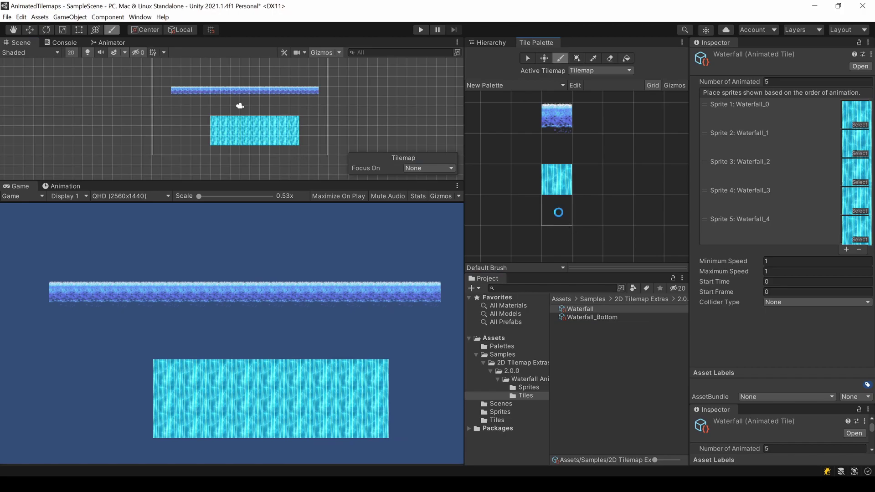
{"action": "left_click", "coordinate": [592, 316]}
{"action": "left_click", "coordinate": [220, 153]}
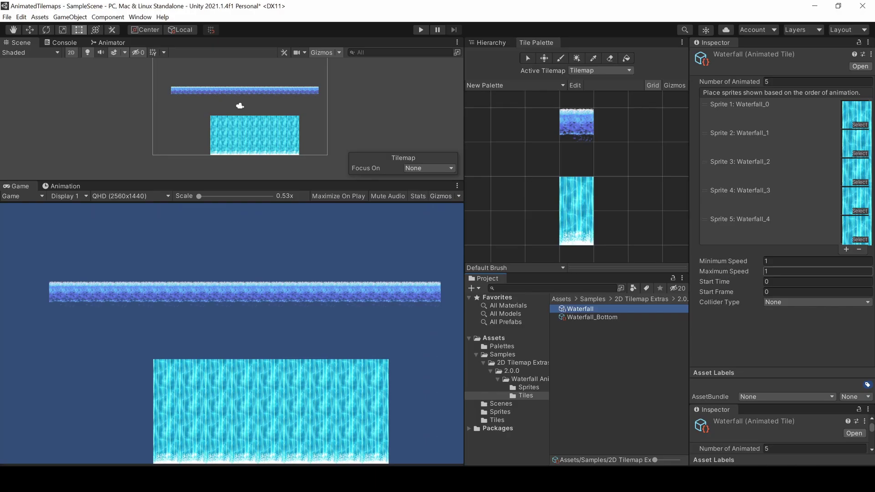
- Set the minimum speed of the Waterfall and Waterfall_Bottom tiles to 5 and run the scene
{"action": "left_click", "coordinate": [780, 261]}
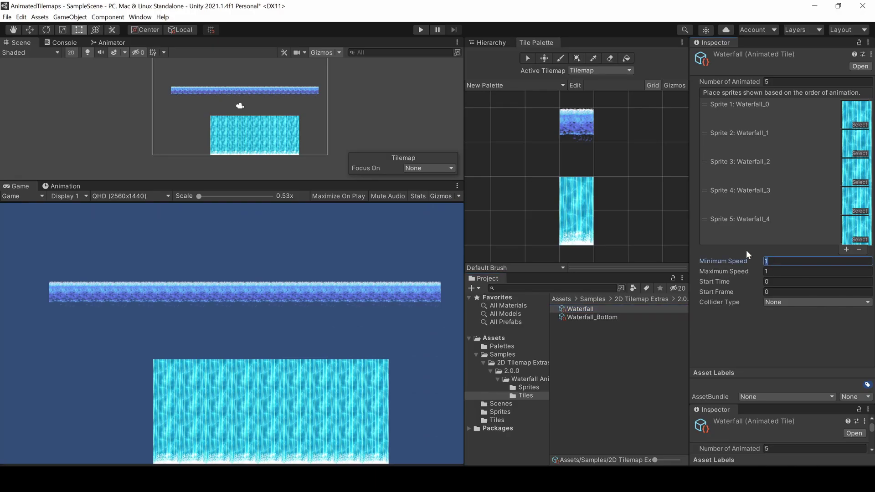
{"action": "type", "text": "5"}
{"action": "left_click", "coordinate": [596, 316]}
{"action": "left_click", "coordinate": [780, 261]}
{"action": "type", "text": "5"}
{"action": "key", "text": "Tab"}
{"action": "type", "text": "5"}
{"action": "key", "text": "ctrl+p"}
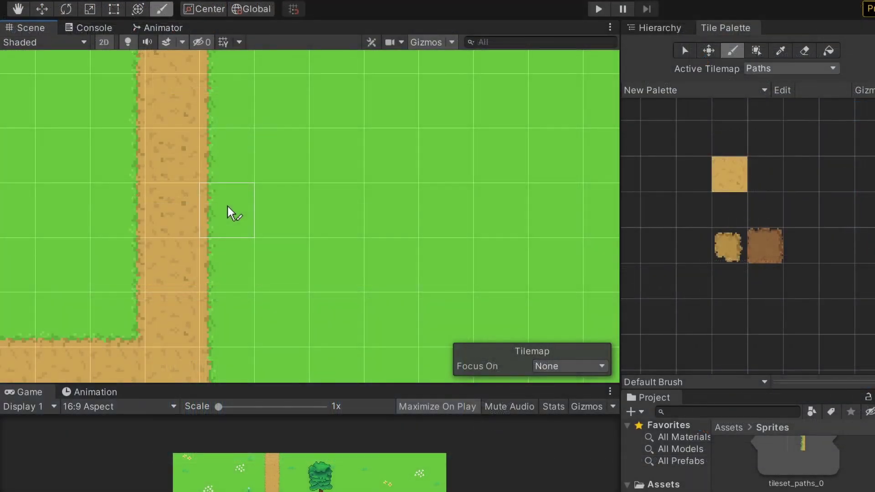
- Paint a horizontal dirt path branching off the vertical path on the Paths tilemap
{"action": "mouse_move", "coordinate": [228, 208]}
{"action": "left_mouse_down"}
{"action": "mouse_move", "coordinate": [293, 203]}
{"action": "mouse_move", "coordinate": [444, 221]}
{"action": "mouse_move", "coordinate": [452, 257]}
{"action": "mouse_move", "coordinate": [256, 269]}
{"action": "left_mouse_up"}
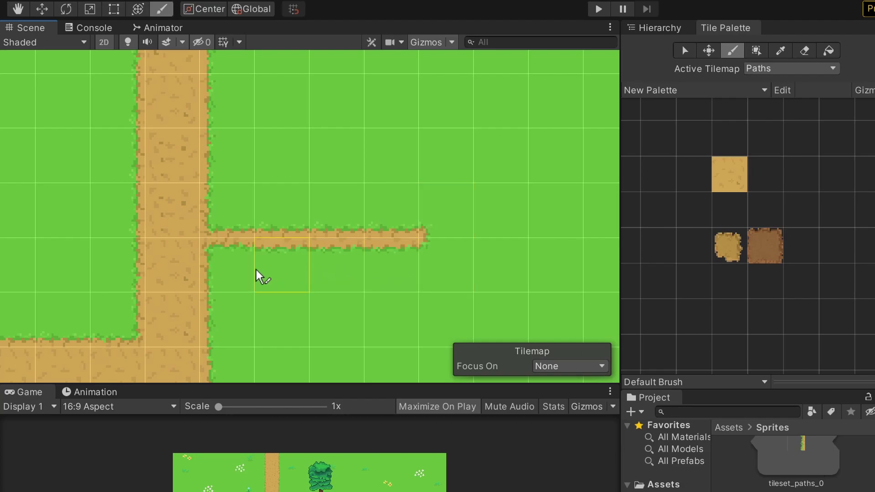
{"action": "mouse_move", "coordinate": [230, 315]}
{"action": "left_mouse_down"}
{"action": "mouse_move", "coordinate": [363, 335]}
{"action": "mouse_move", "coordinate": [437, 330]}
{"action": "left_mouse_up"}
{"action": "scroll", "coordinate": [326, 269], "scroll_direction": "down", "scroll_amount": 3}
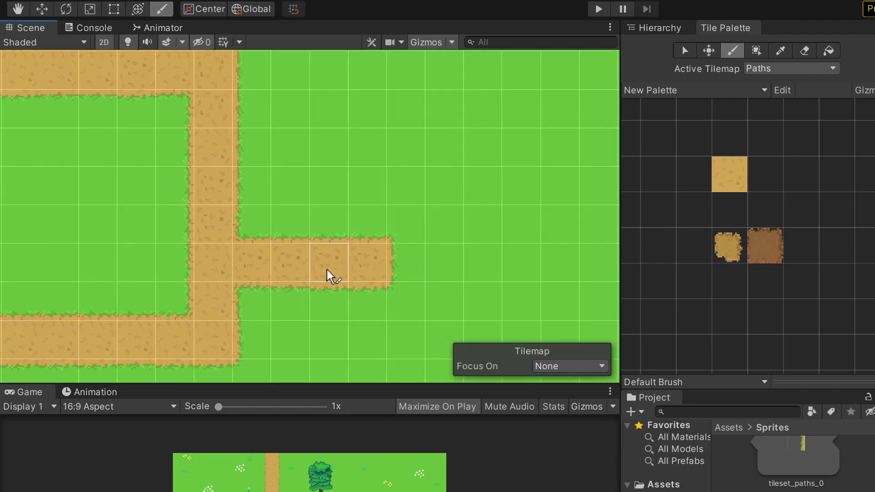
- Extend the dirt paths across the grass with rectangular stretches using the box fill tool
{"action": "left_click", "coordinate": [757, 50]}
{"action": "left_click_drag", "start_coordinate": [332, 201], "coordinate": [474, 119]}
{"action": "middle_click_drag", "start_coordinate": [470, 147], "coordinate": [492, 261]}
{"action": "left_click_drag", "start_coordinate": [536, 262], "coordinate": [187, 206]}
{"action": "middle_click_drag", "start_coordinate": [324, 313], "coordinate": [346, 228]}
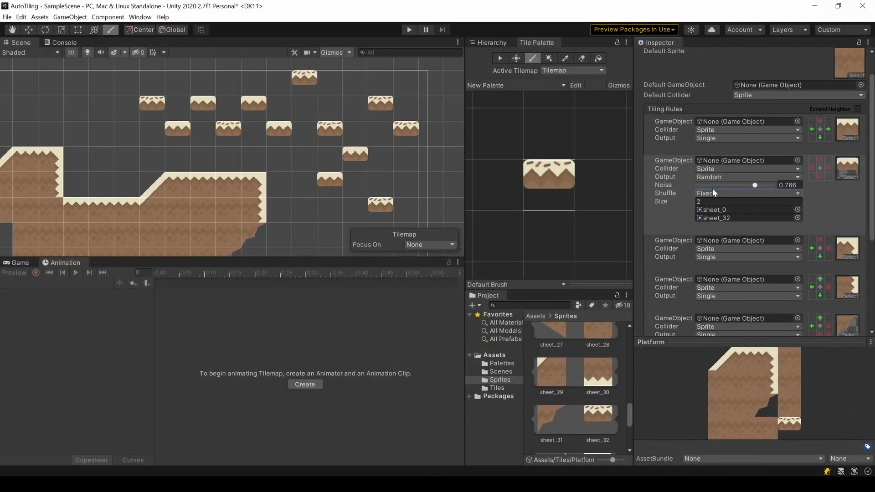
- Change the output of the Platform tile's second tiling rule to Animation
{"action": "left_click", "coordinate": [710, 181]}
{"action": "left_click", "coordinate": [724, 208]}
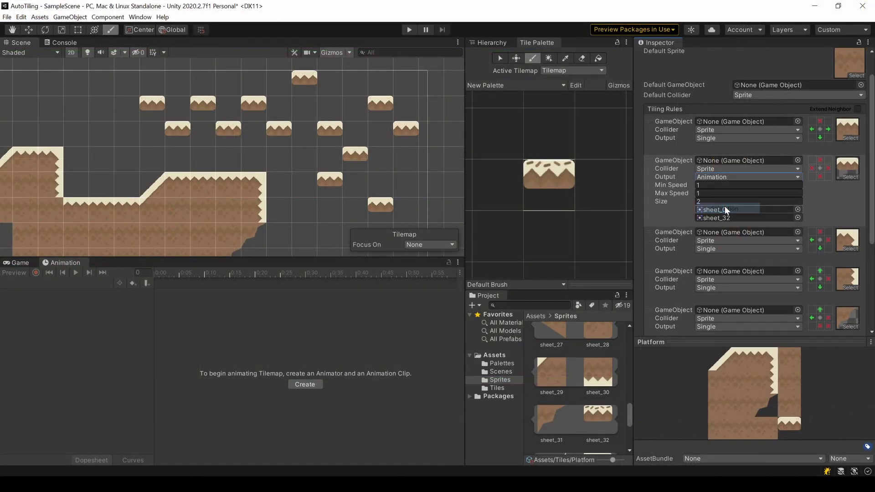